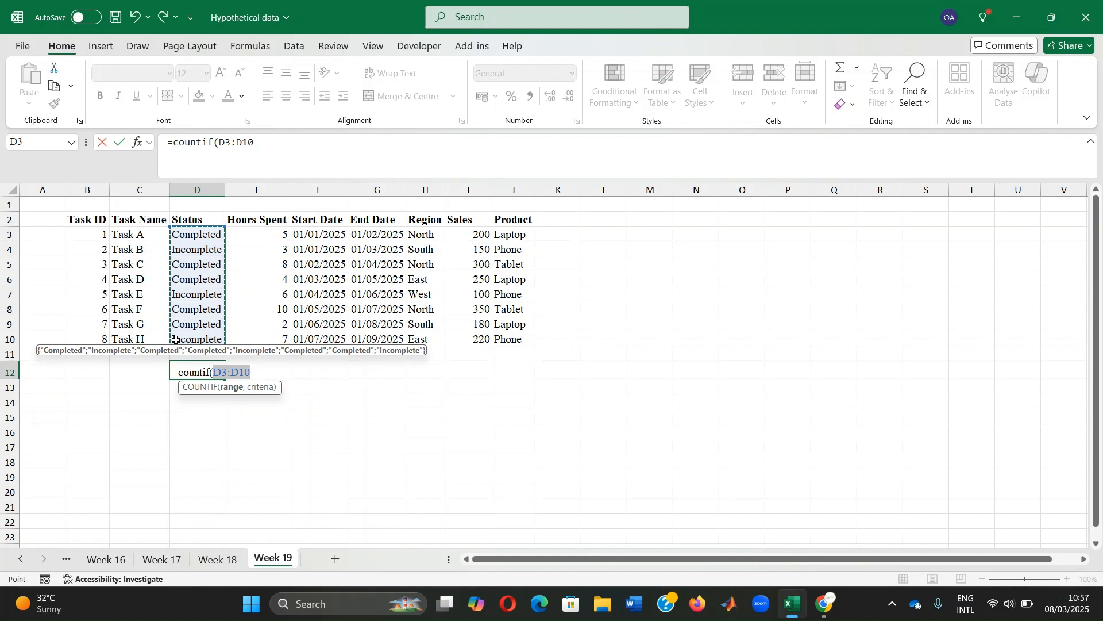
# Complete the COUNTIF formula in D12 so it counts the "Completed" entries in D3:D10
pyautogui.write(',')
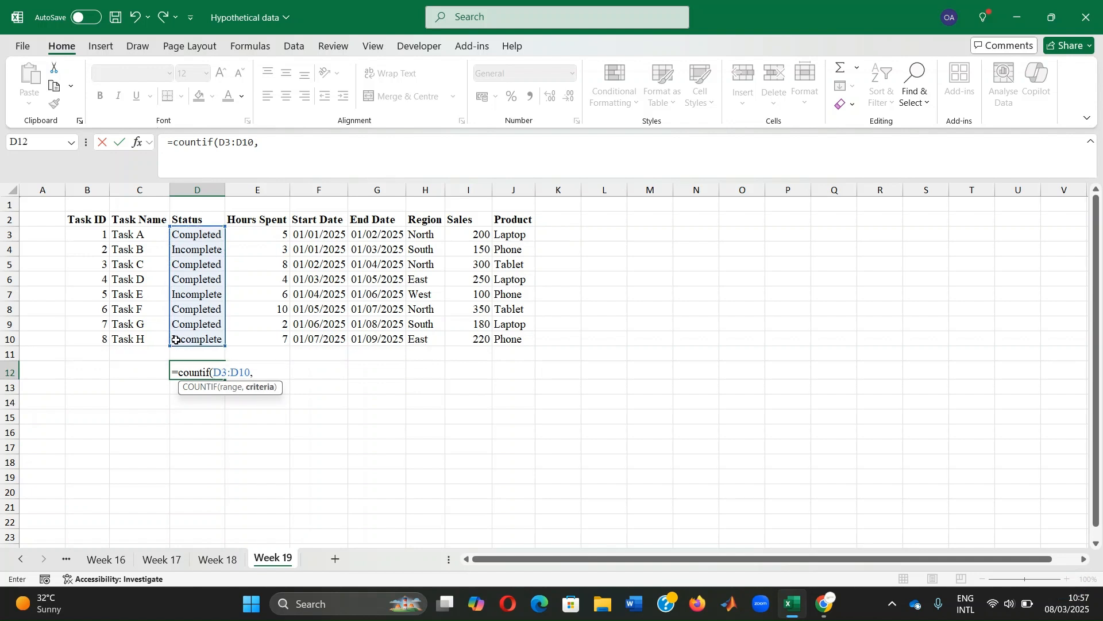
pyautogui.write(' ""')
pyautogui.click(272, 141)
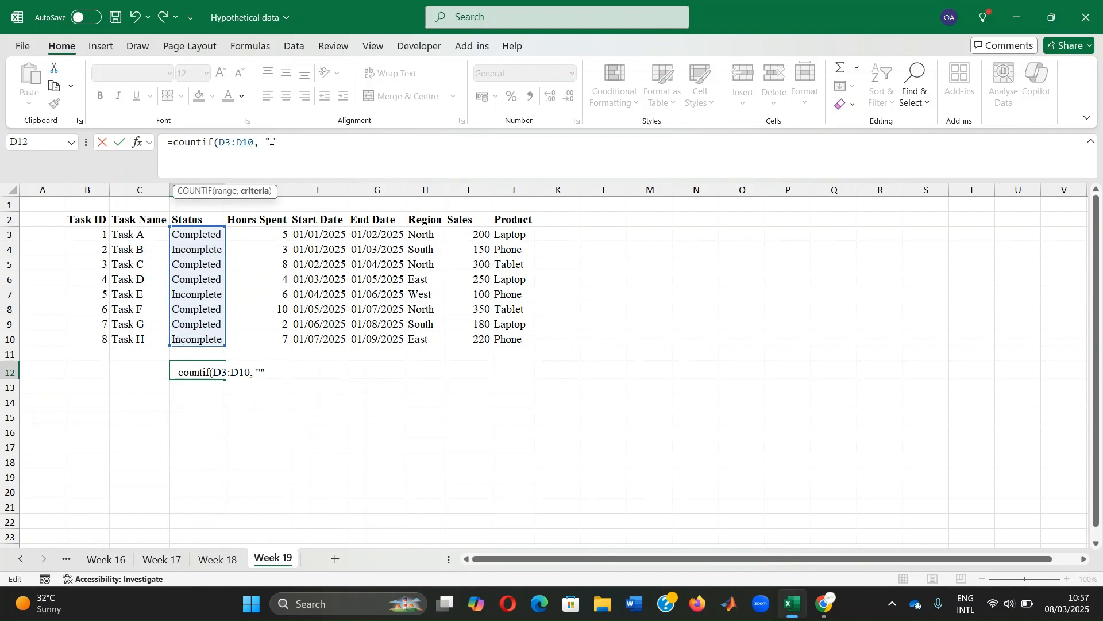
pyautogui.write('Comple')
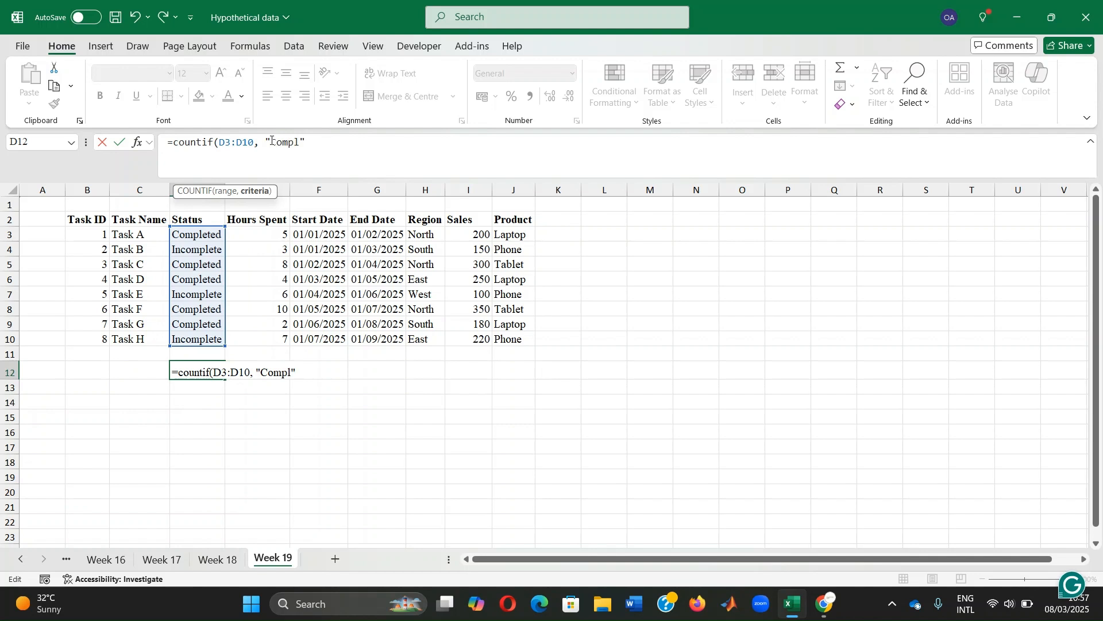
pyautogui.write('ted')
pyautogui.press('Return')
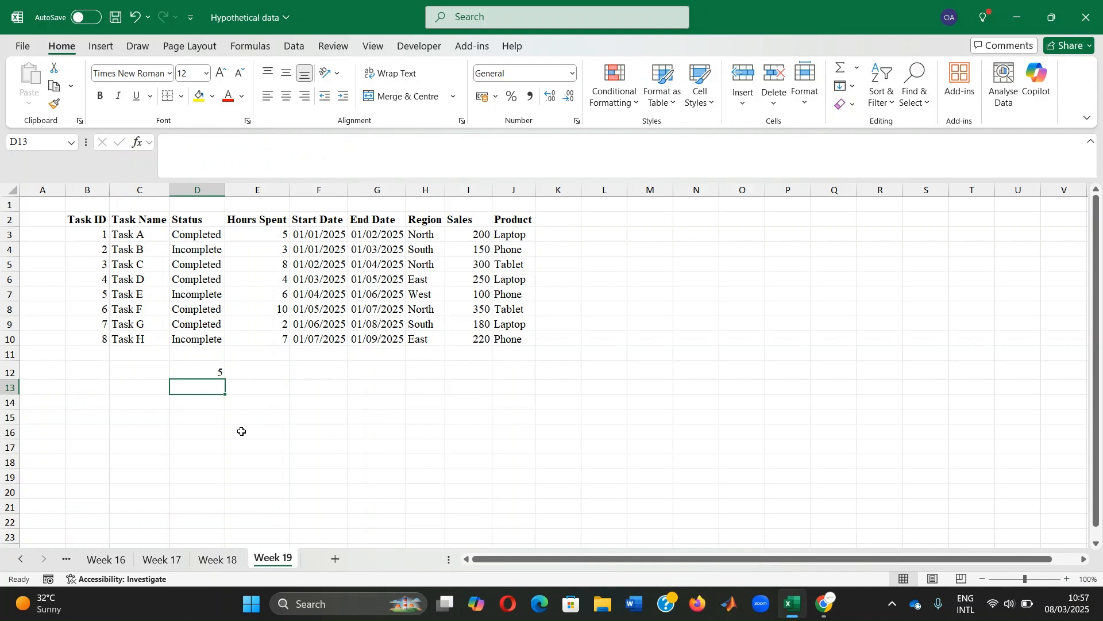
# Enter a SUMIF formula in E12 that adds the hours in E3:E10 where D3:D10 equals "Completed"
pyautogui.click(251, 372)
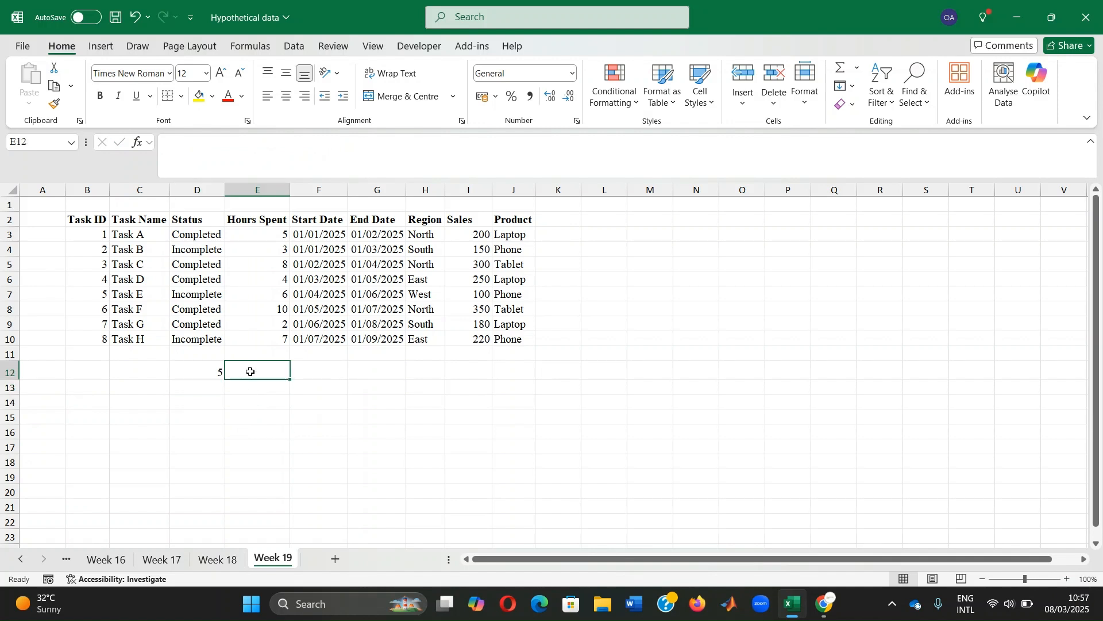
pyautogui.write('=s')
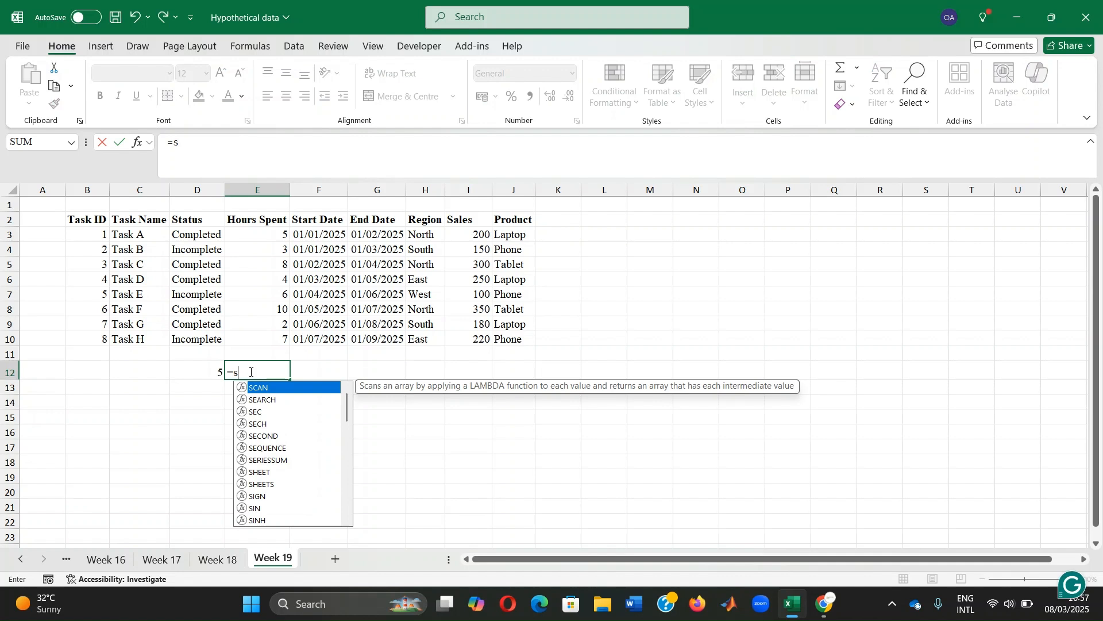
pyautogui.write('umif(')
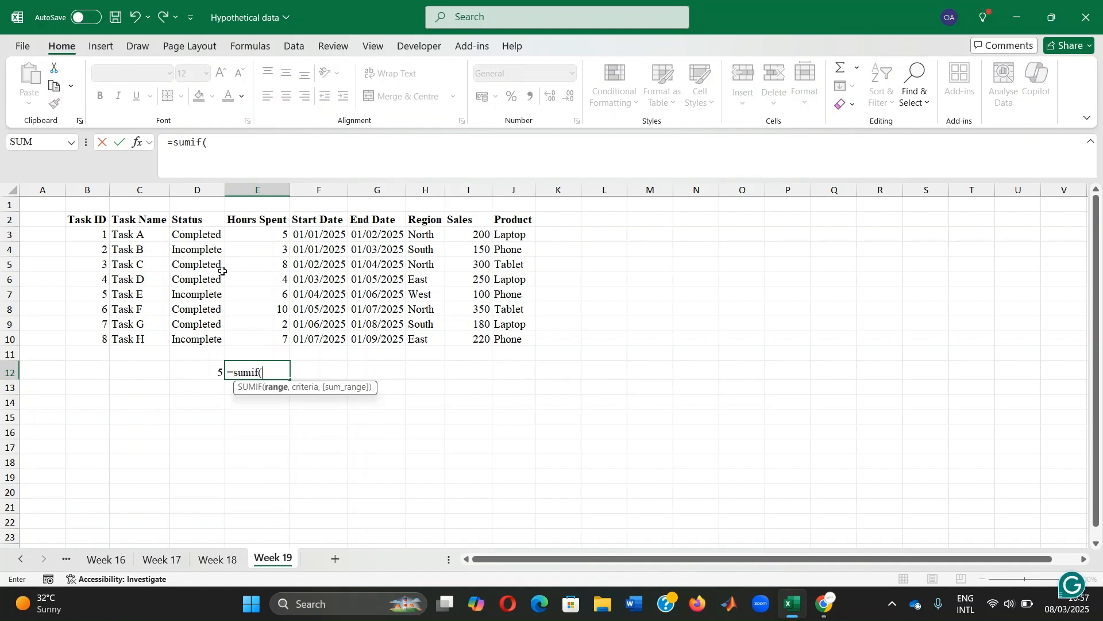
pyautogui.click(195, 237)
pyautogui.moveTo(195, 237); pyautogui.dragTo(190, 339)
pyautogui.write(',')
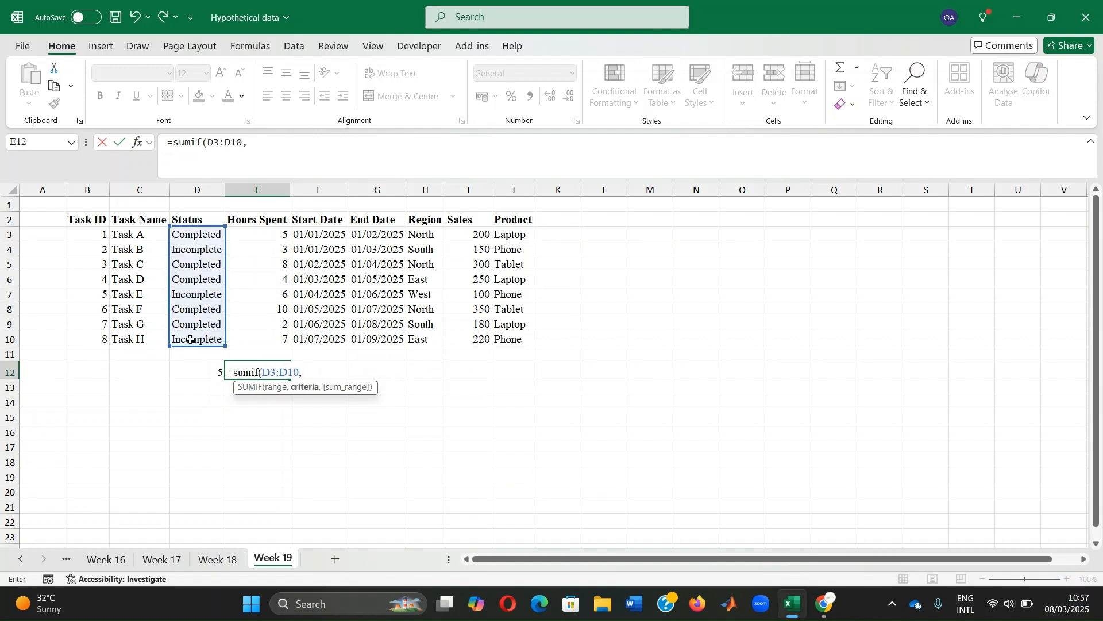
pyautogui.write(' ""')
pyautogui.click(259, 143)
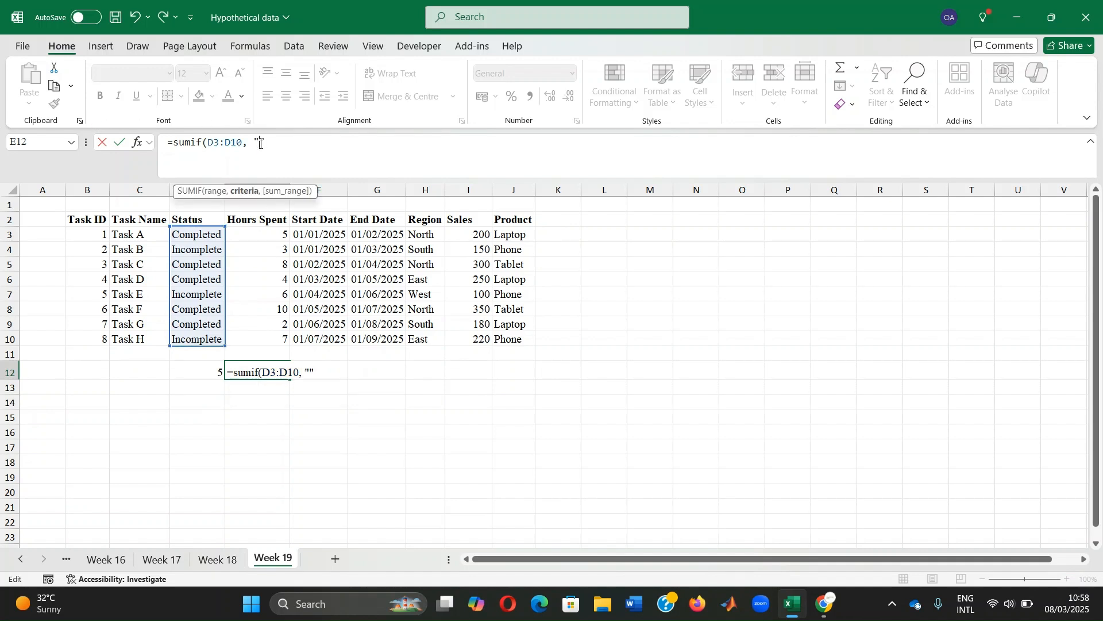
pyautogui.write('Complet')
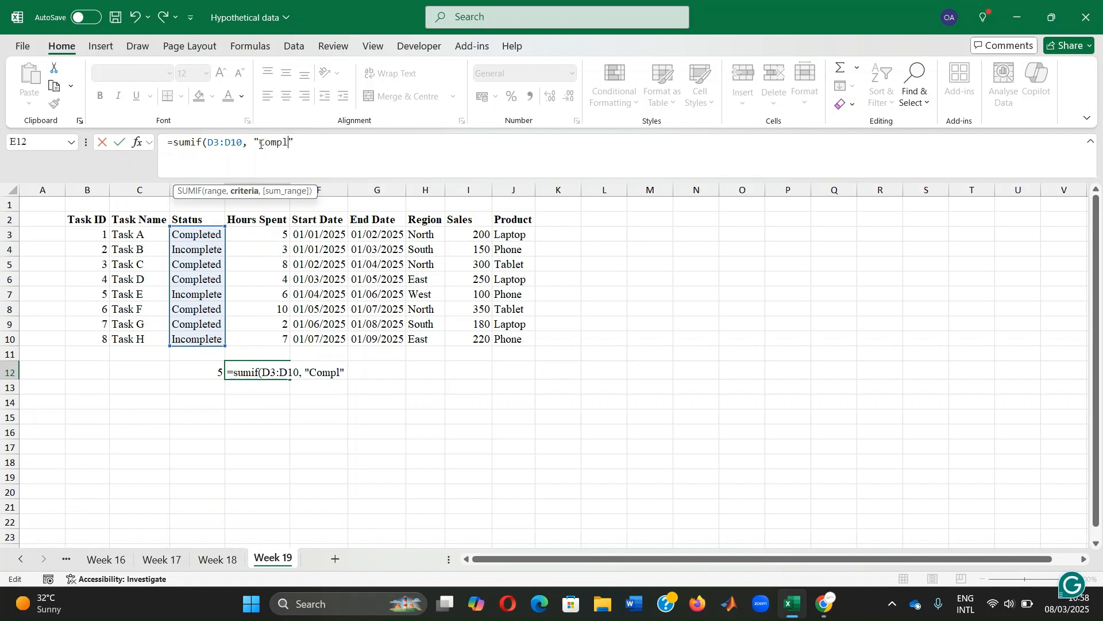
pyautogui.write('ed')
pyautogui.click(333, 143)
pyautogui.write(',')
pyautogui.moveTo(242, 236); pyautogui.dragTo(257, 332)
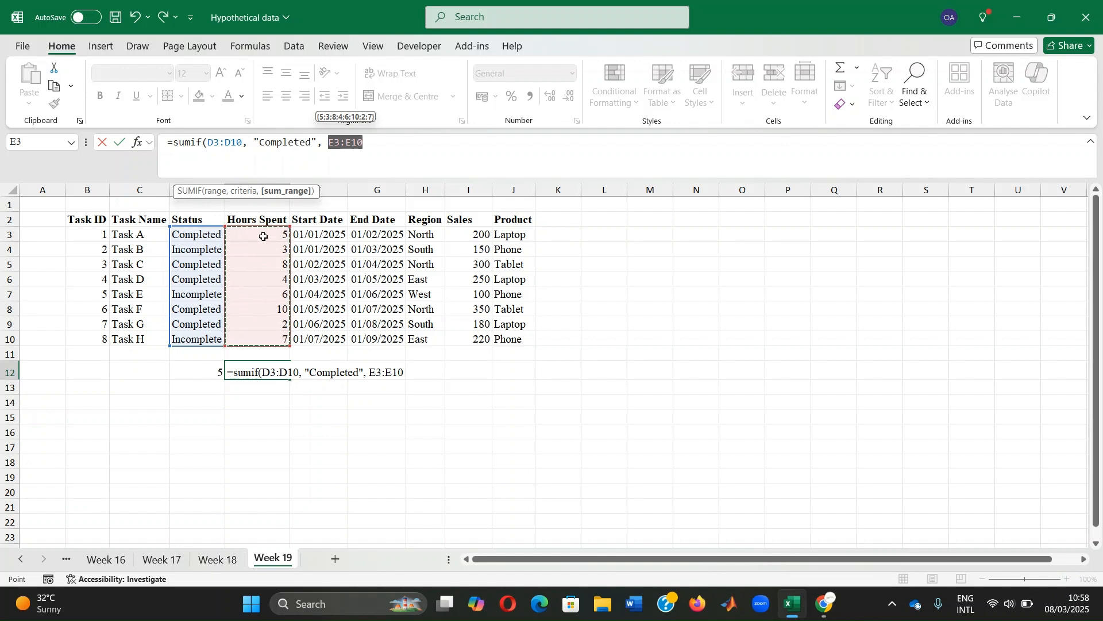
pyautogui.write(')')
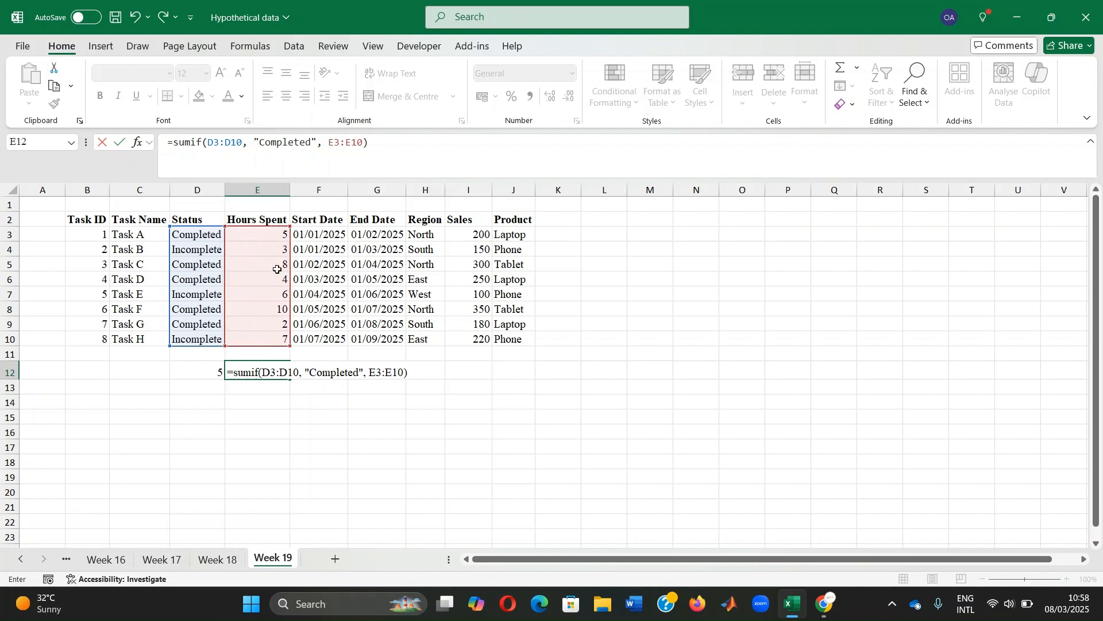
pyautogui.press('Return')
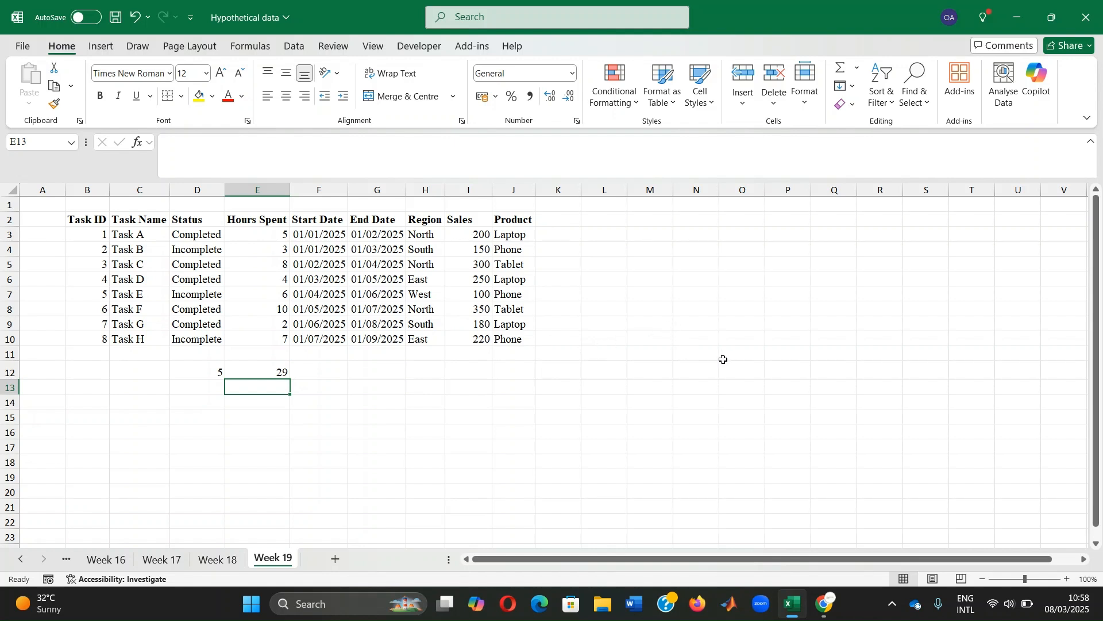
# Enter the formula =C3/E3 in L3, dividing the first task name by its hours spent
pyautogui.click(609, 250)
pyautogui.click(599, 234)
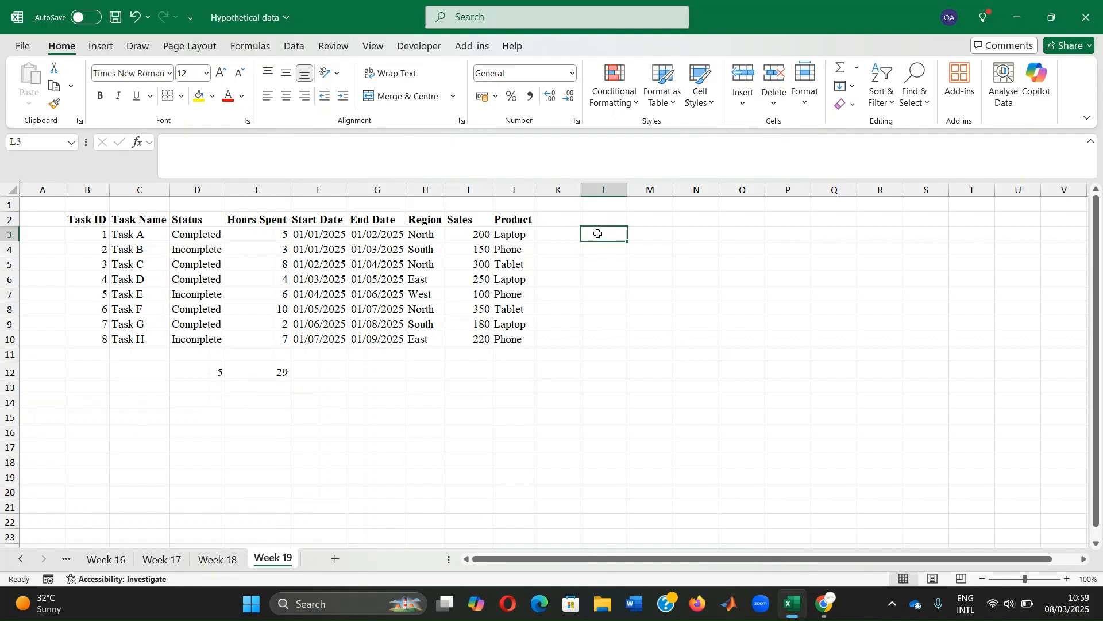
pyautogui.write('=')
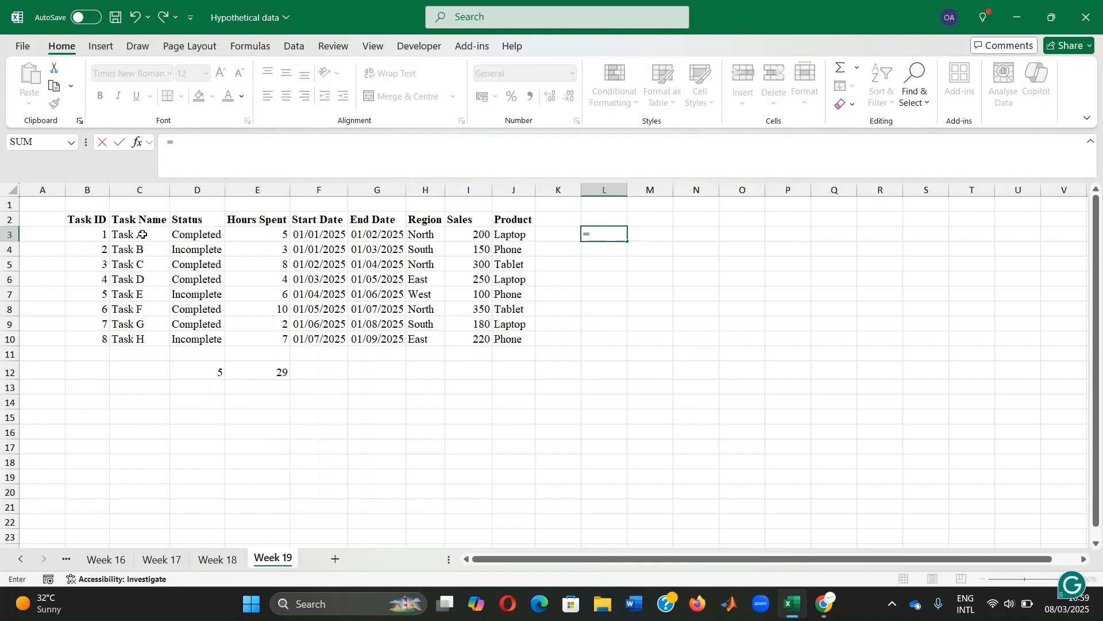
pyautogui.click(142, 234)
pyautogui.write('/')
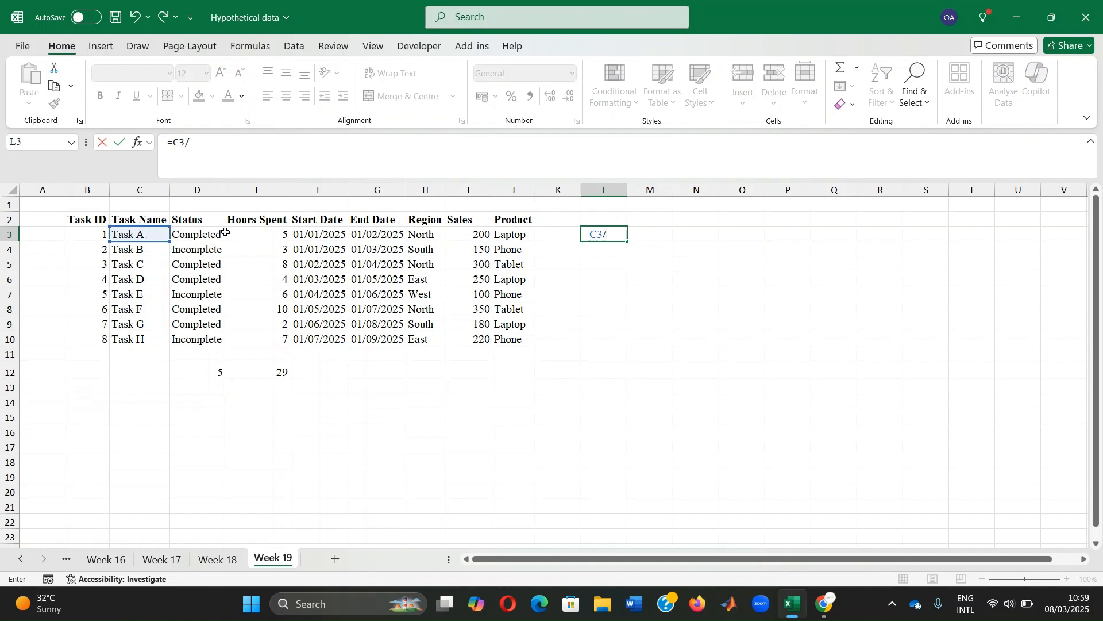
pyautogui.click(265, 234)
pyautogui.press('Return')
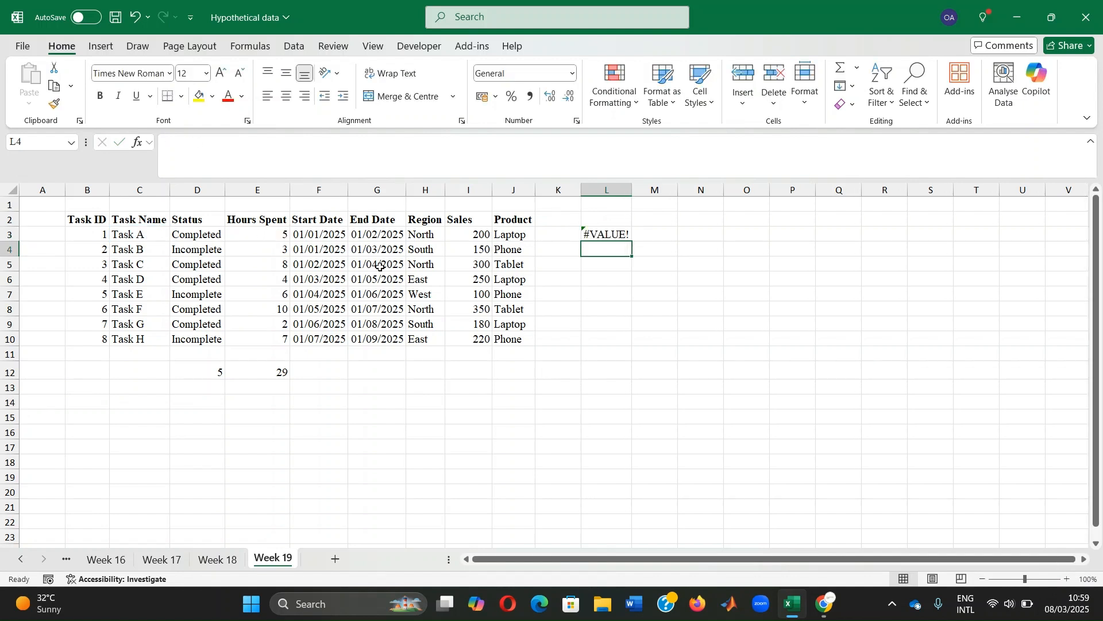
# Replace the formula in L3 with =IFERROR(C3/E3, "Error in calculation") and fill it down to L10
pyautogui.click(618, 235)
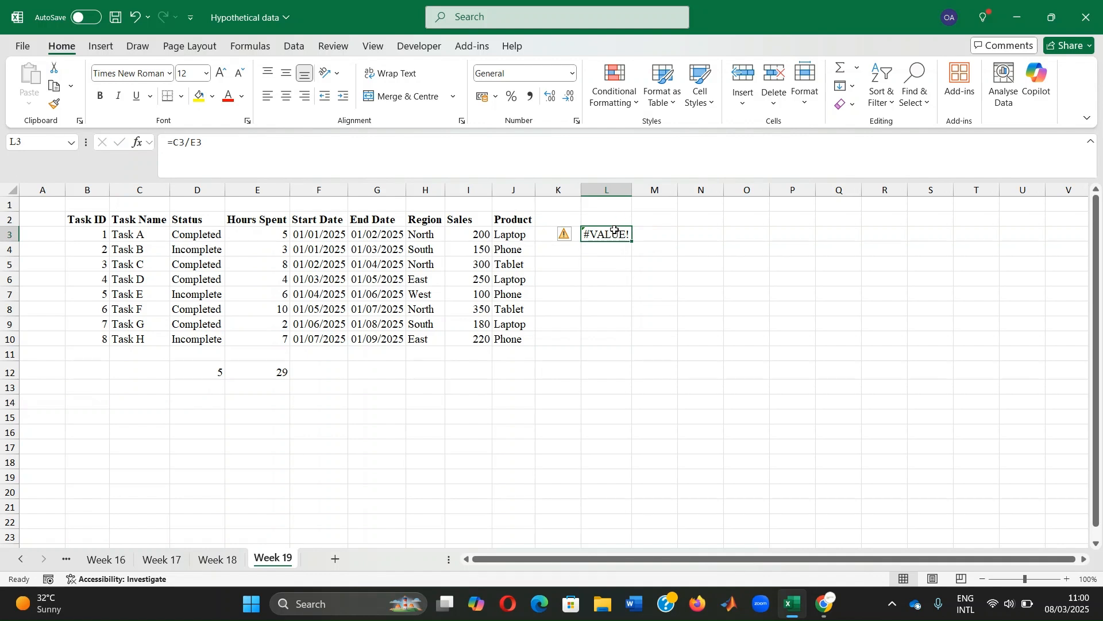
pyautogui.write('=')
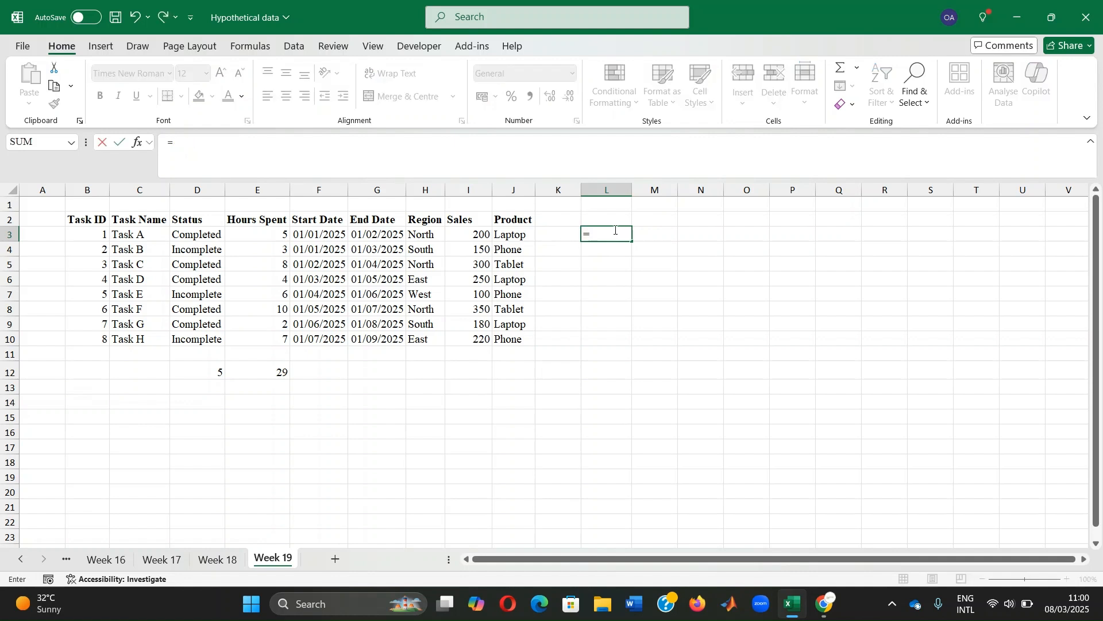
pyautogui.write('iferror')
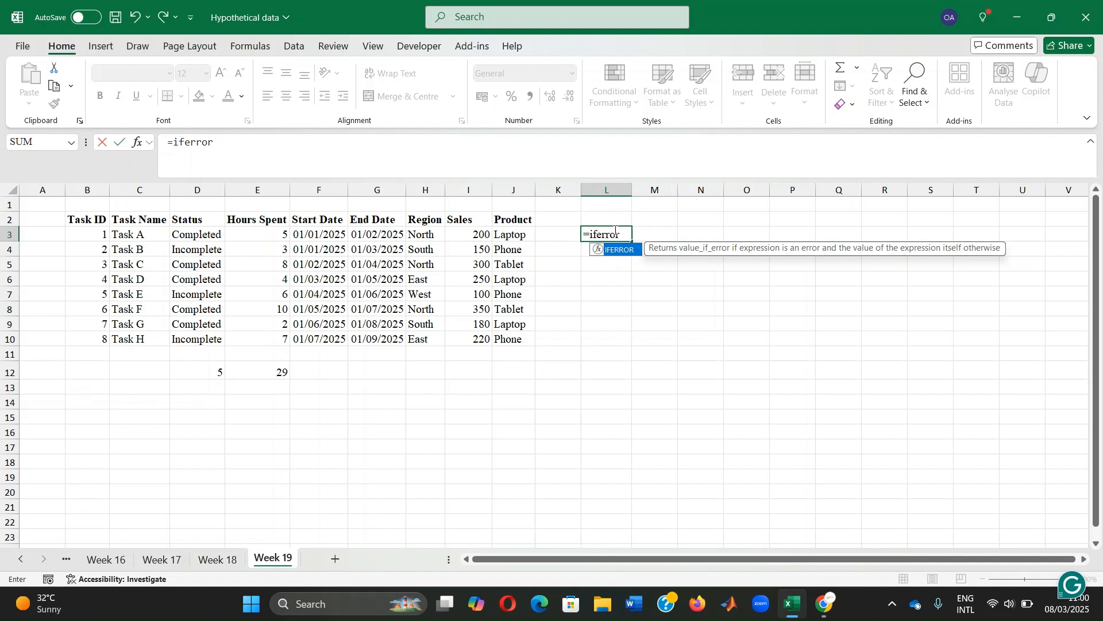
pyautogui.write('(')
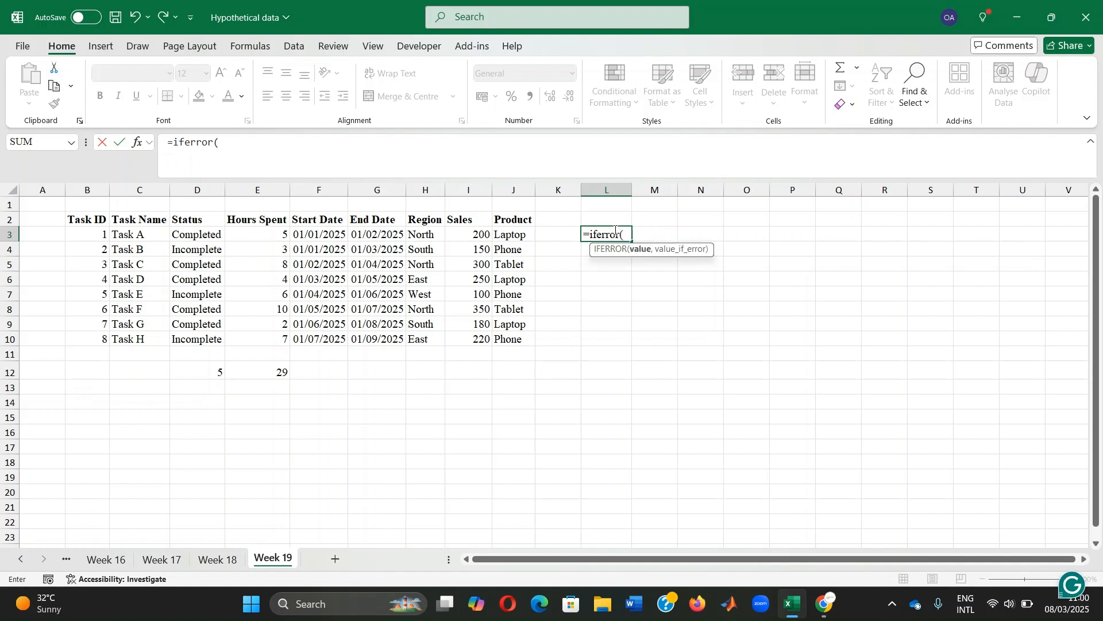
pyautogui.click(139, 234)
pyautogui.write('/')
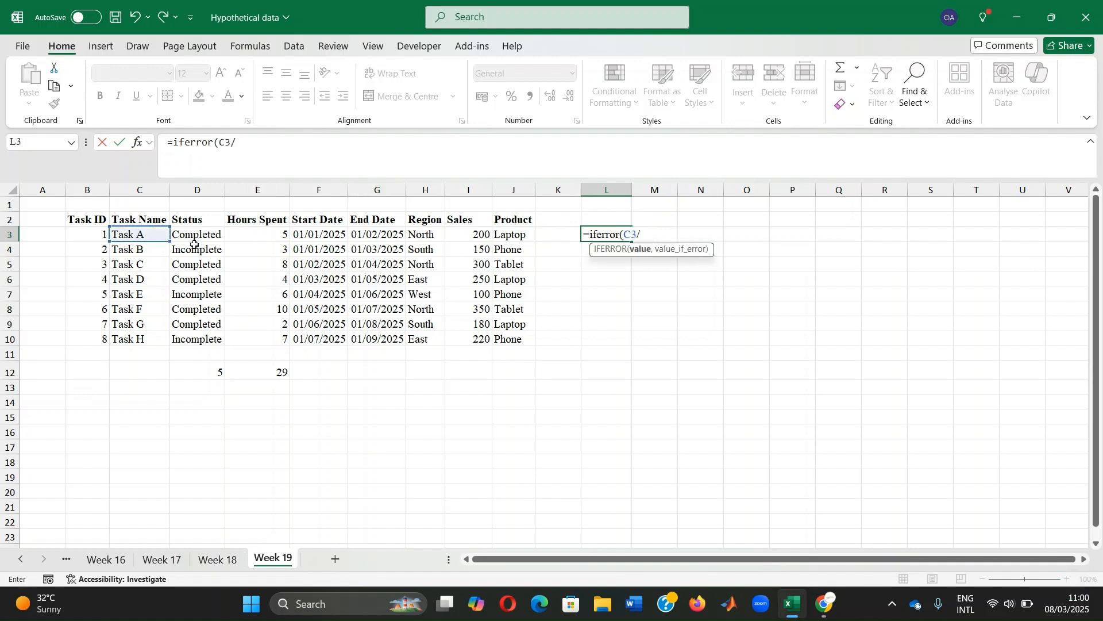
pyautogui.click(262, 233)
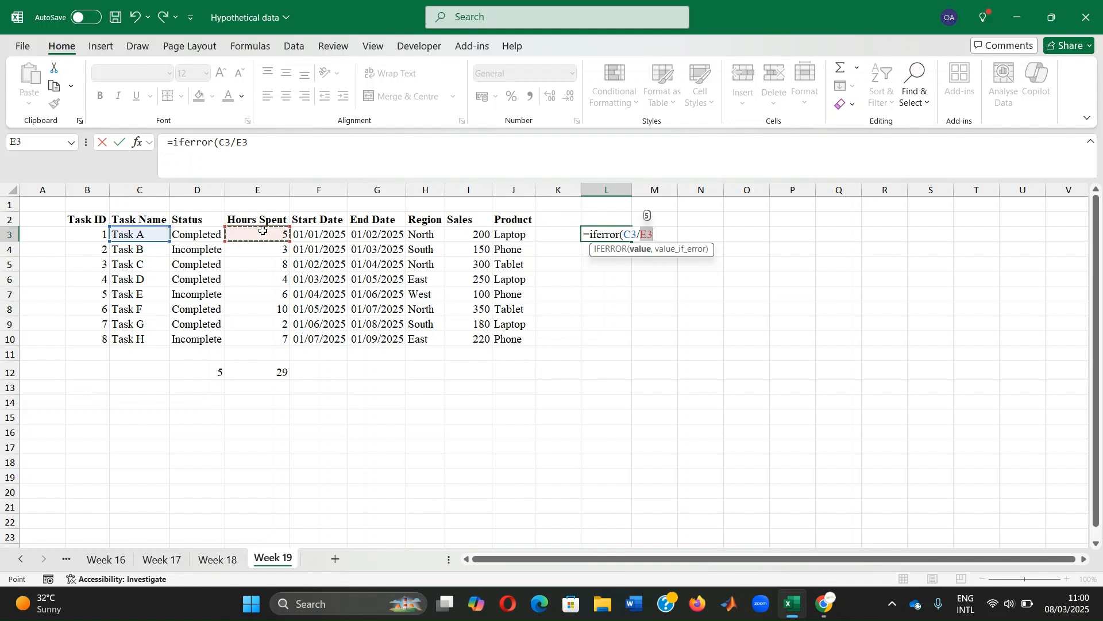
pyautogui.write(',')
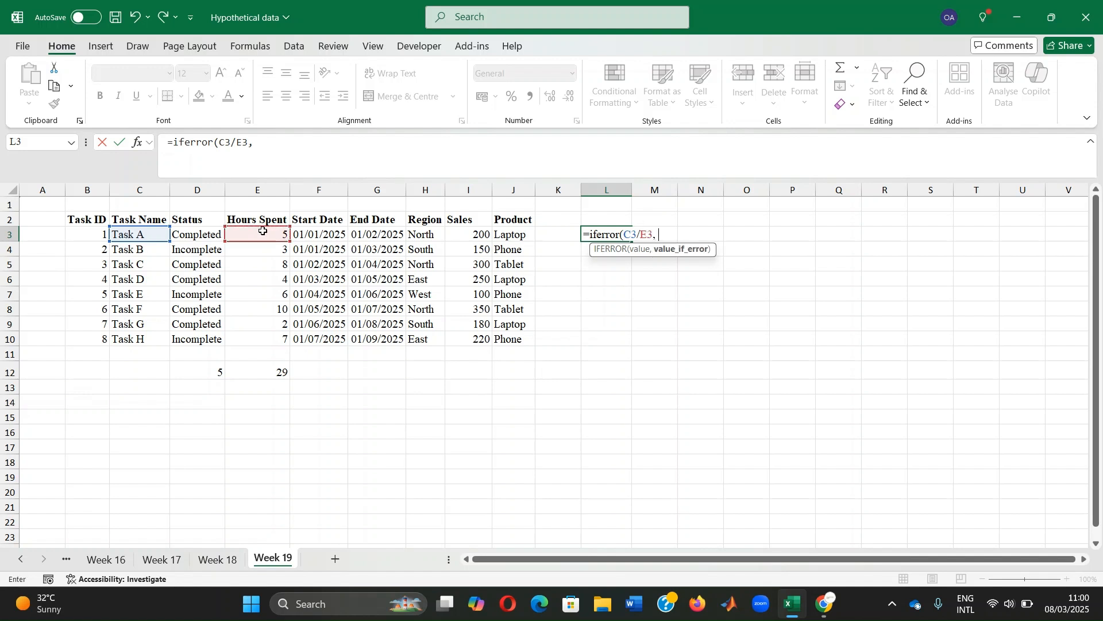
pyautogui.write(' ""')
pyautogui.click(266, 142)
pyautogui.write('Error in calculation)')
pyautogui.press('BackSpace')
pyautogui.click(414, 138)
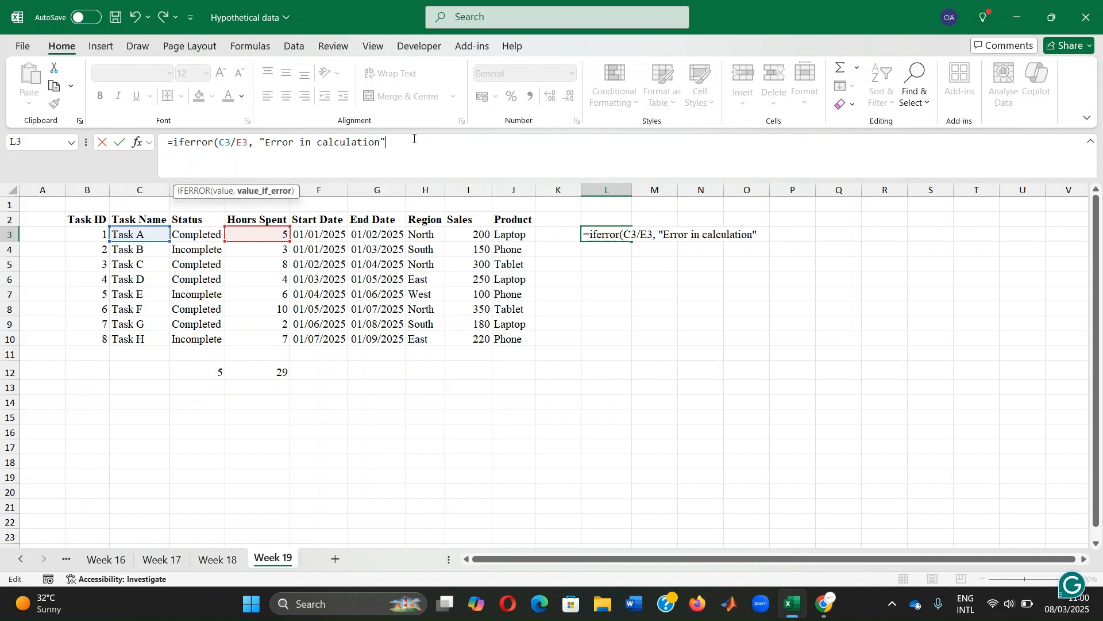
pyautogui.write(')')
pyautogui.press('Return')
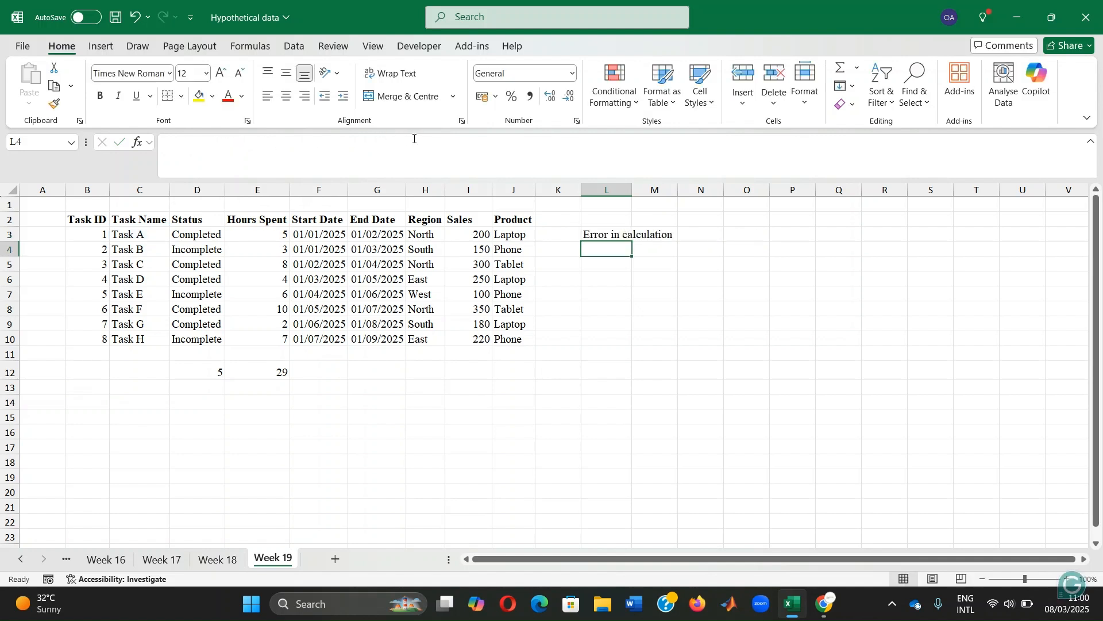
pyautogui.click(612, 232)
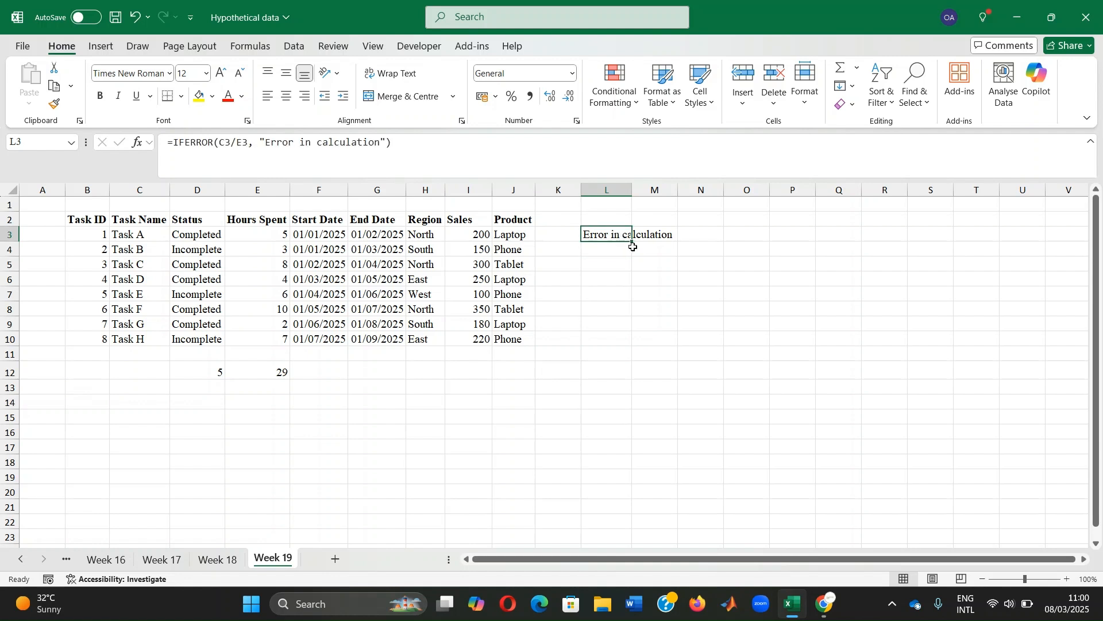
pyautogui.moveTo(632, 243); pyautogui.dragTo(629, 343)
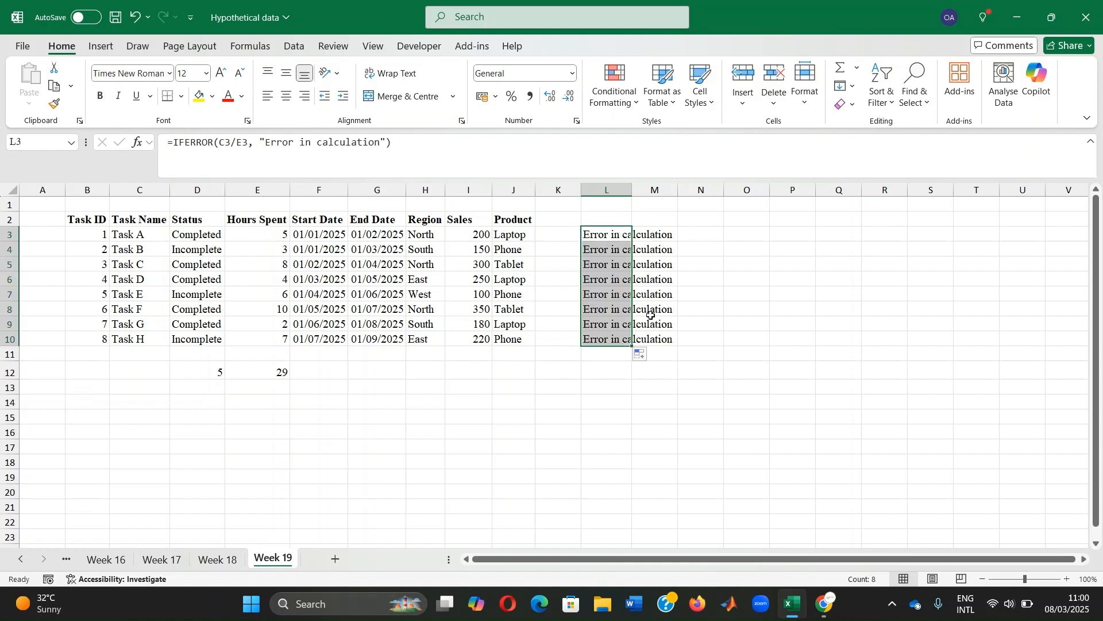
# Enter the test values 5667 in C11 and 9 in E11, below the task table
pyautogui.click(147, 351)
pyautogui.write('5667')
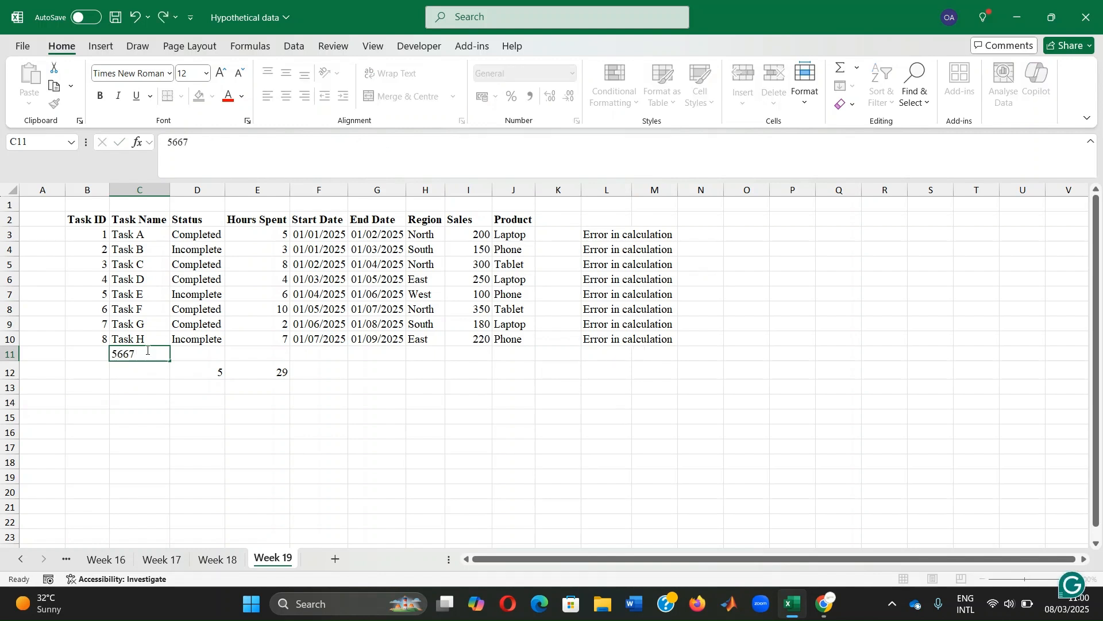
pyautogui.press('Return')
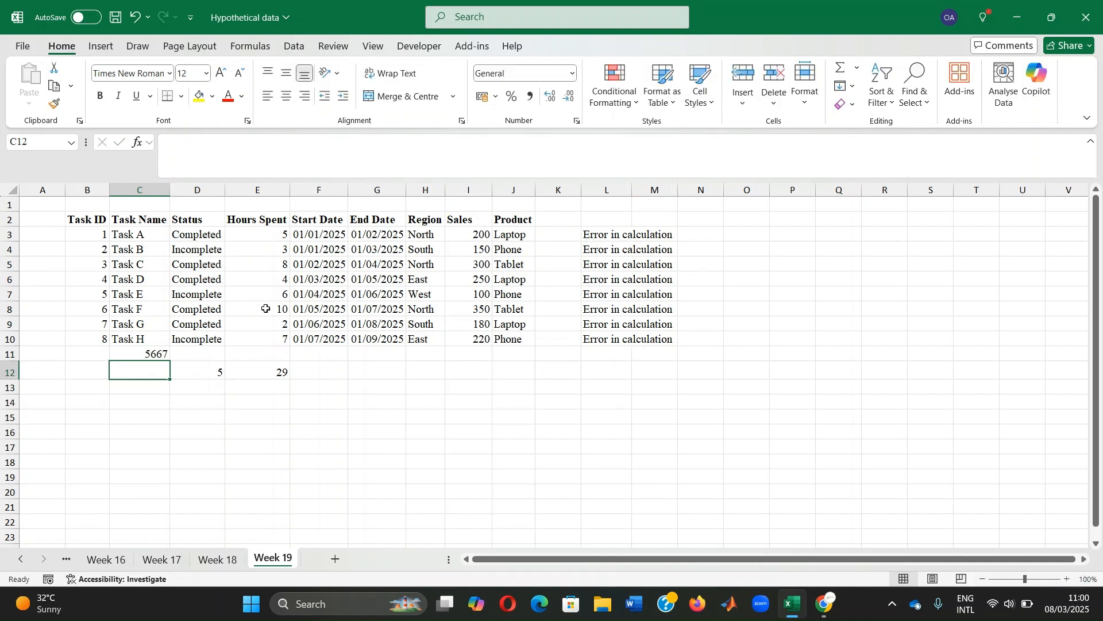
pyautogui.click(261, 352)
pyautogui.write('9')
pyautogui.press('Return')
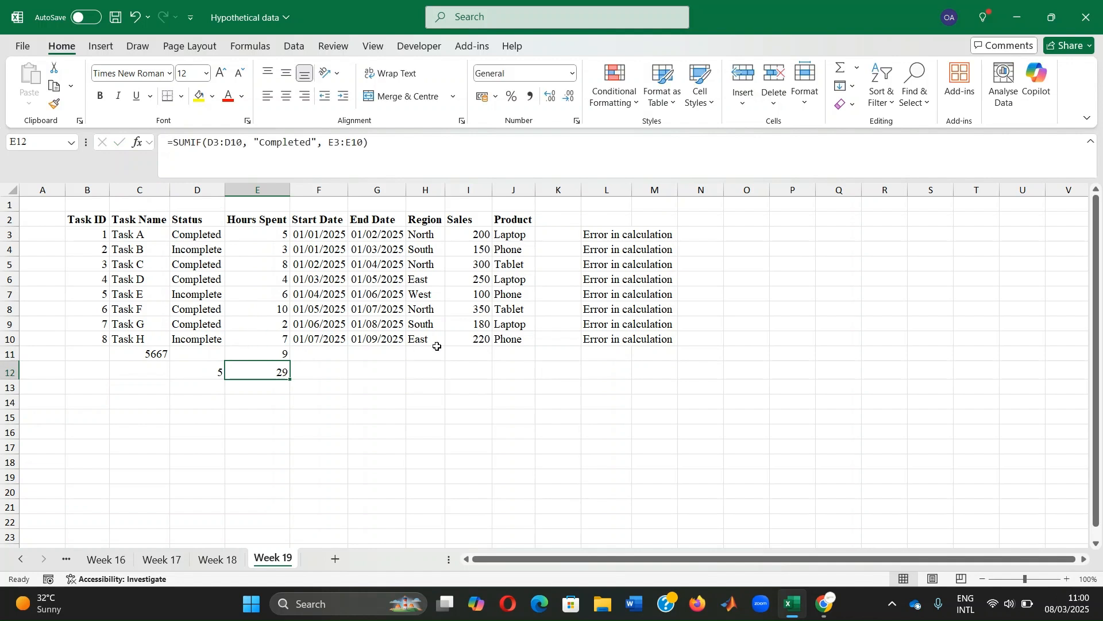
# Extend the IFERROR formula from L10 down to L11
pyautogui.click(569, 338)
pyautogui.click(624, 337)
pyautogui.moveTo(632, 346); pyautogui.dragTo(633, 359)
pyautogui.click(678, 392)
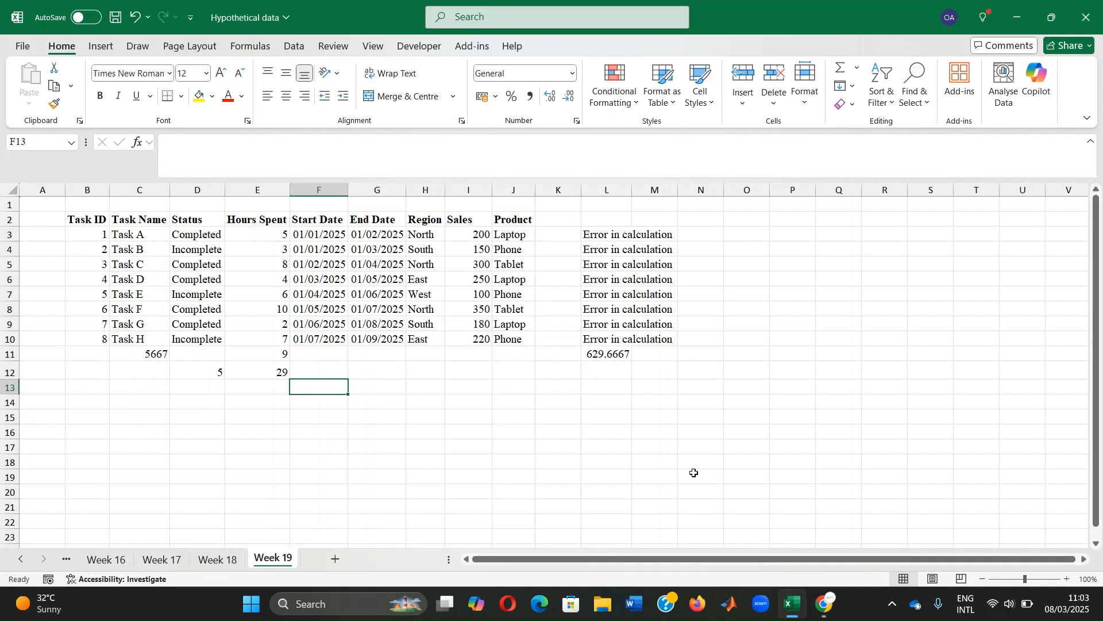
# Enter the formula =TEXT(F3, "mm/dd/yyyy") in F13 to convert the first start date to text
pyautogui.write('=')
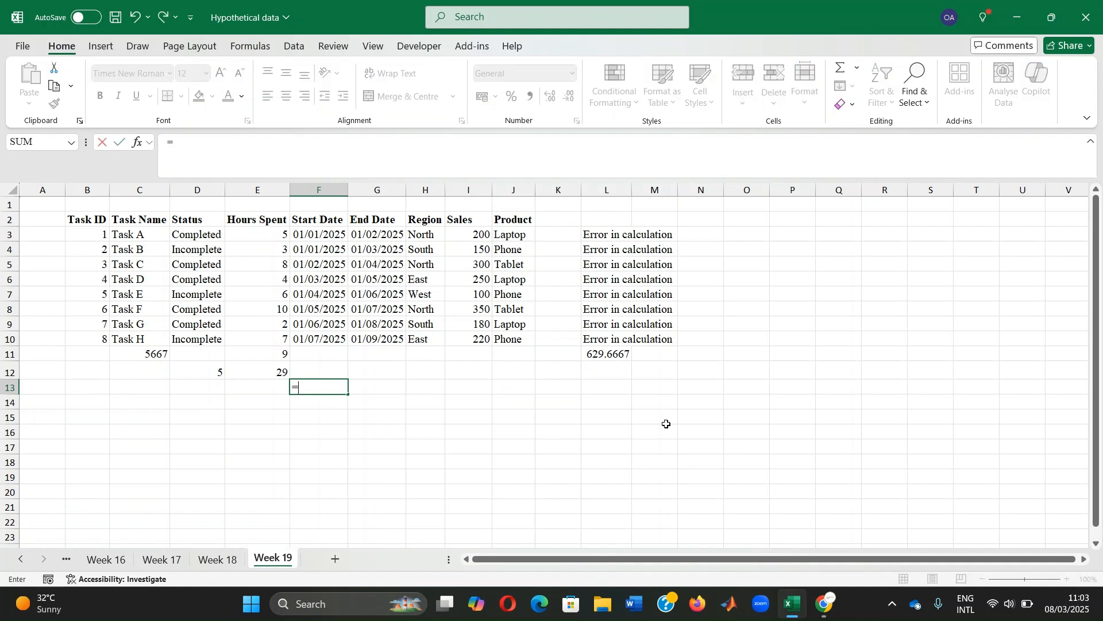
pyautogui.write('text')
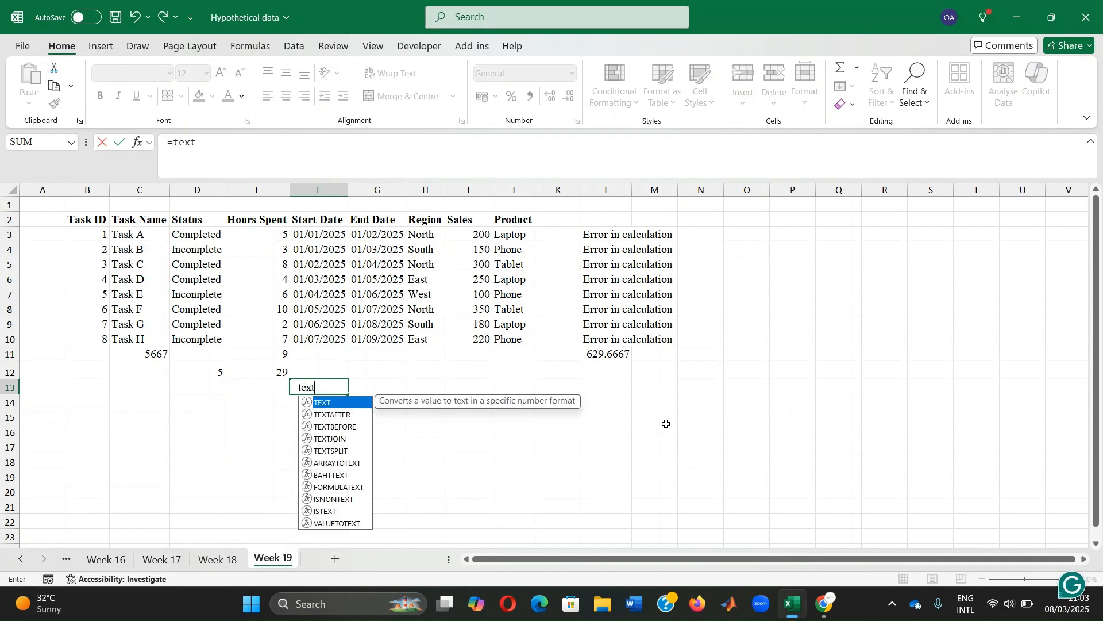
pyautogui.write('(')
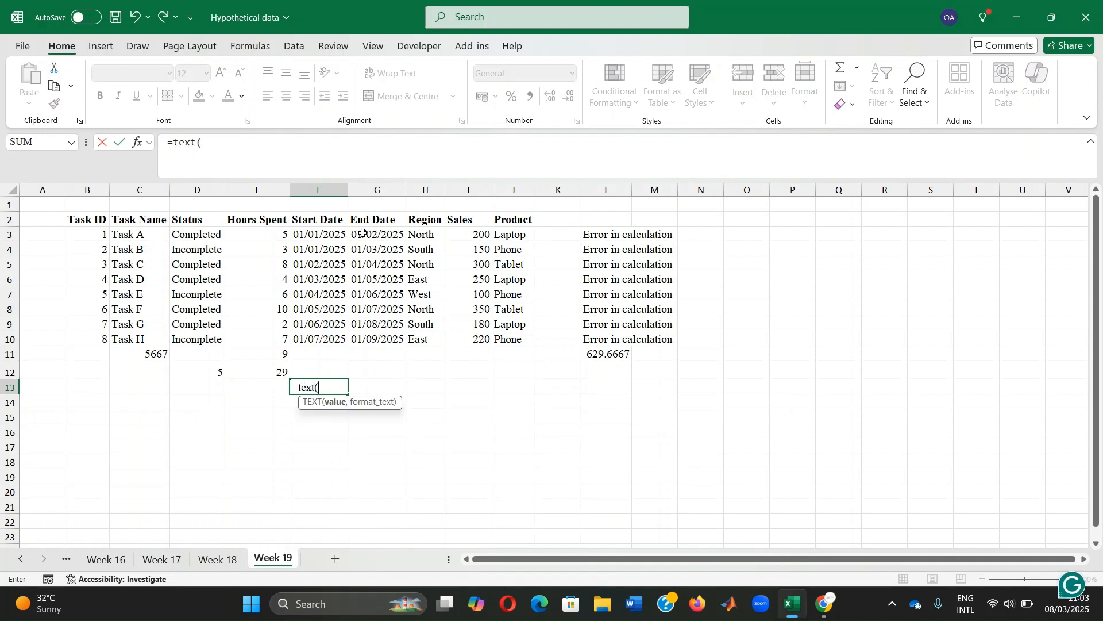
pyautogui.click(321, 233)
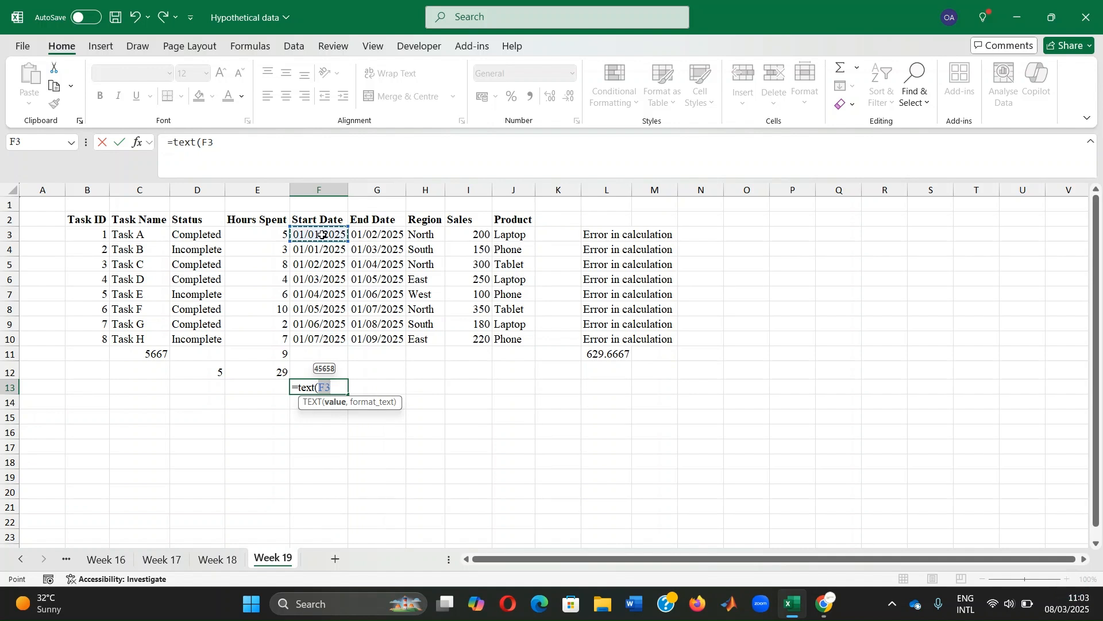
pyautogui.write(',')
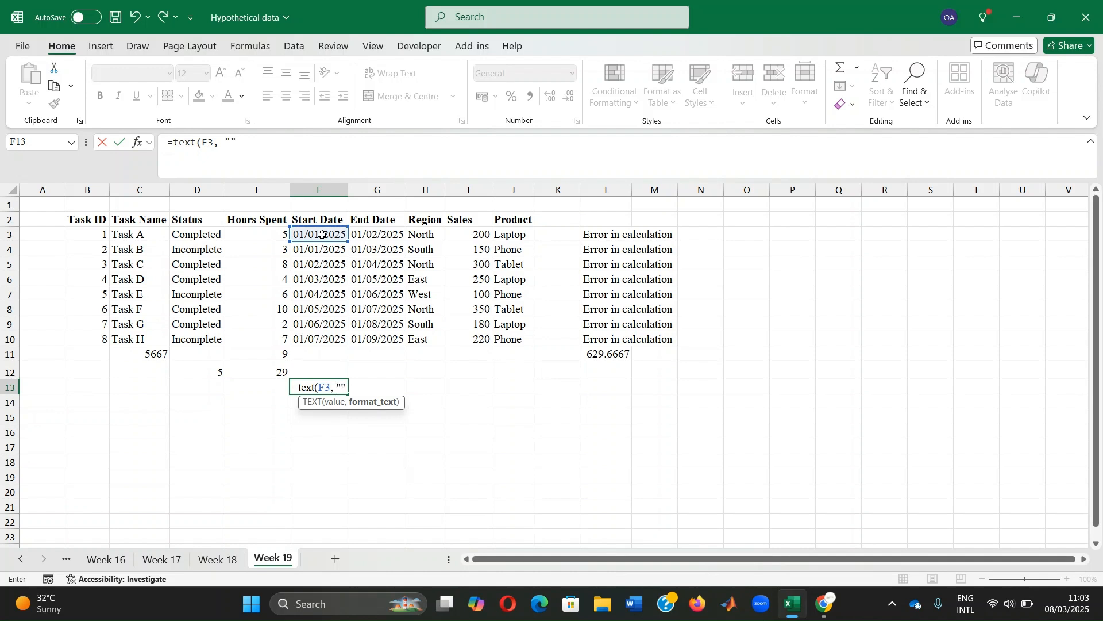
pyautogui.write(' mm""')
pyautogui.click(229, 140)
pyautogui.write('mm')
pyautogui.press('BackSpace')
pyautogui.press('BackSpace')
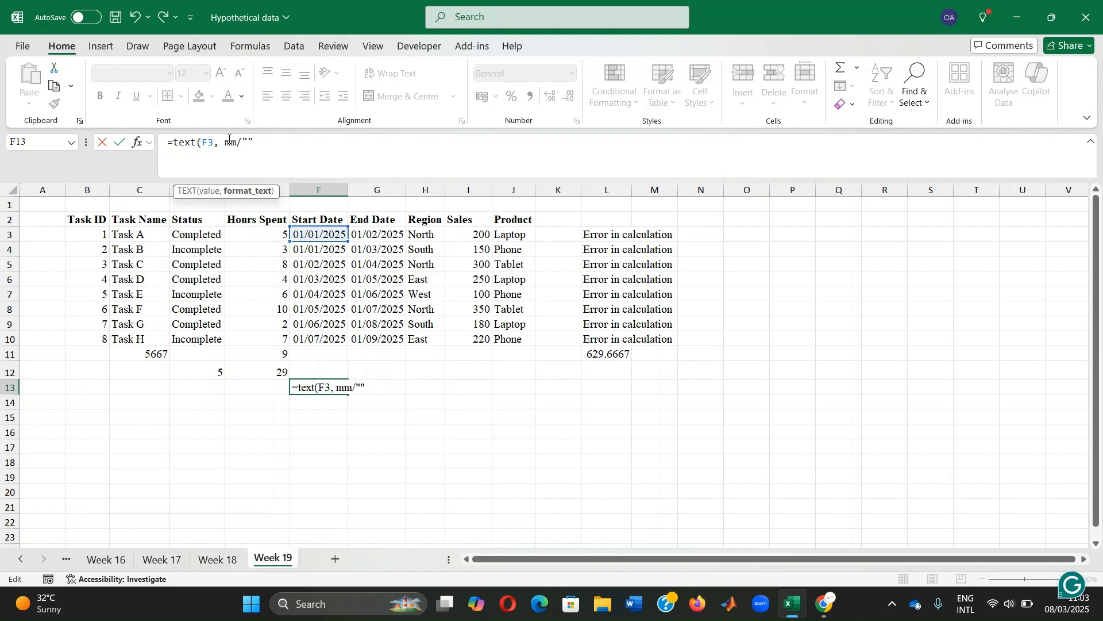
pyautogui.write('mm')
pyautogui.write('/dd/yy')
pyautogui.write('yy')
pyautogui.press('Right')
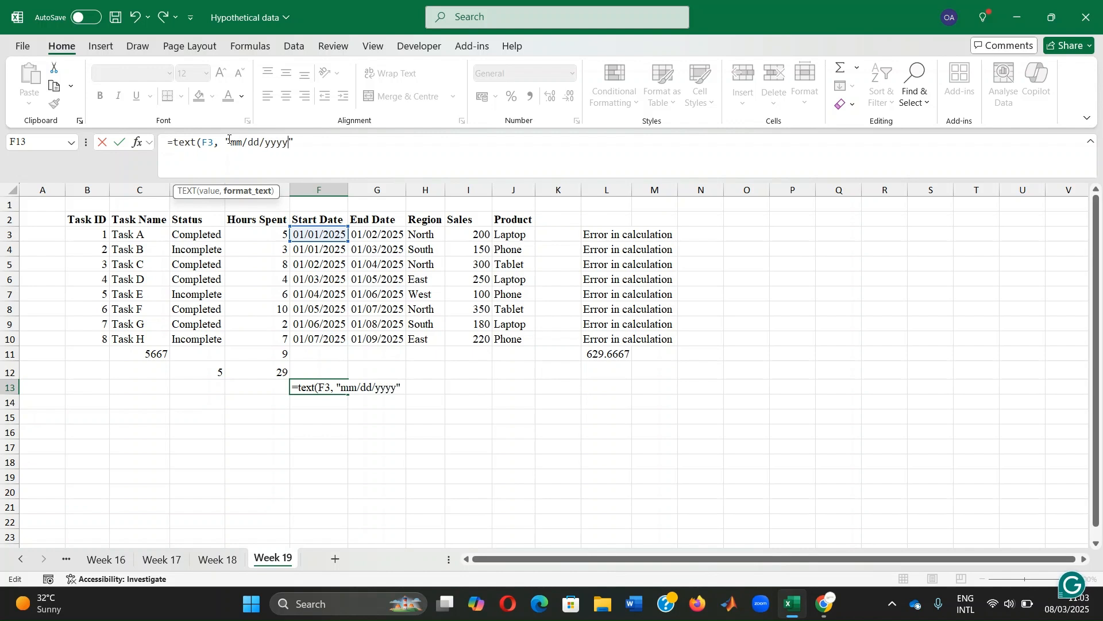
pyautogui.write(')')
pyautogui.press('Return')
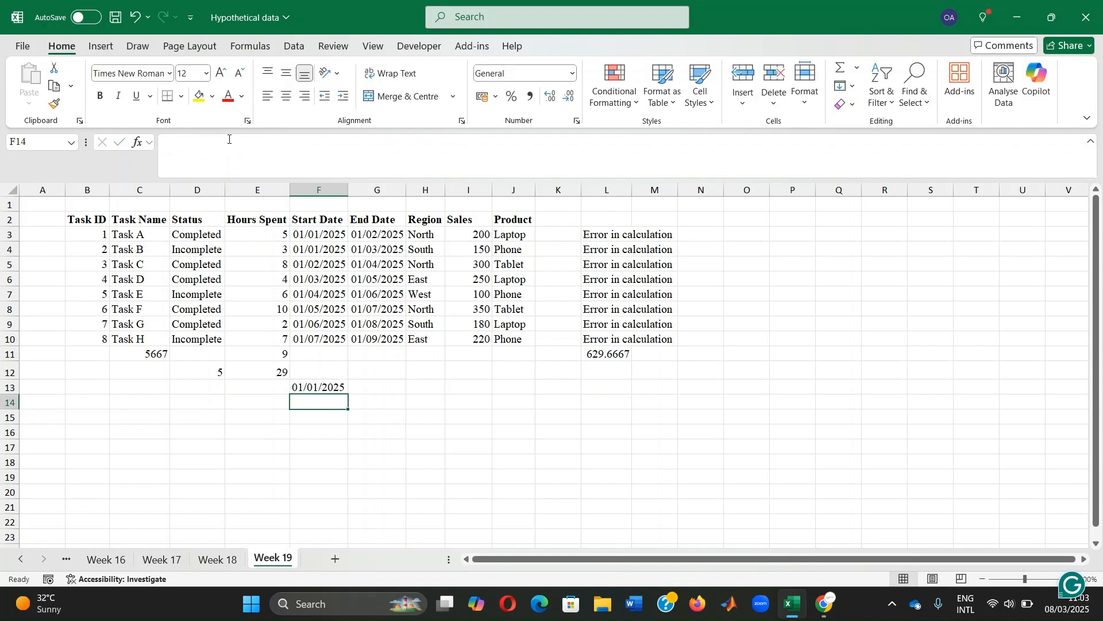
# Fill the TEXT formula in F13 down to F21
pyautogui.click(319, 381)
pyautogui.moveTo(348, 396); pyautogui.dragTo(346, 513)
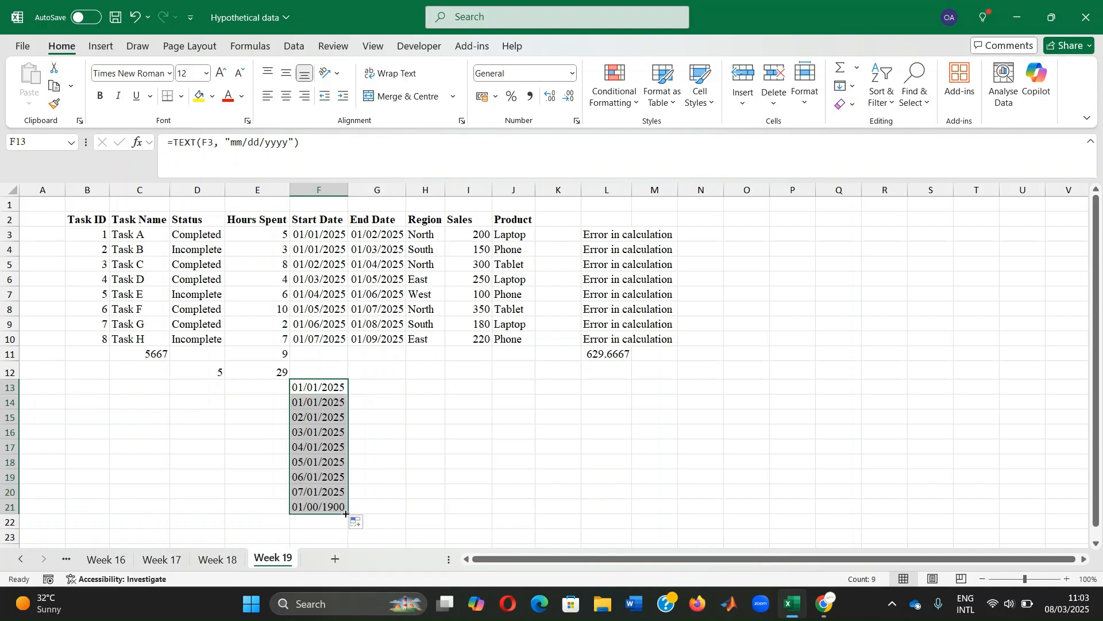
pyautogui.click(335, 488)
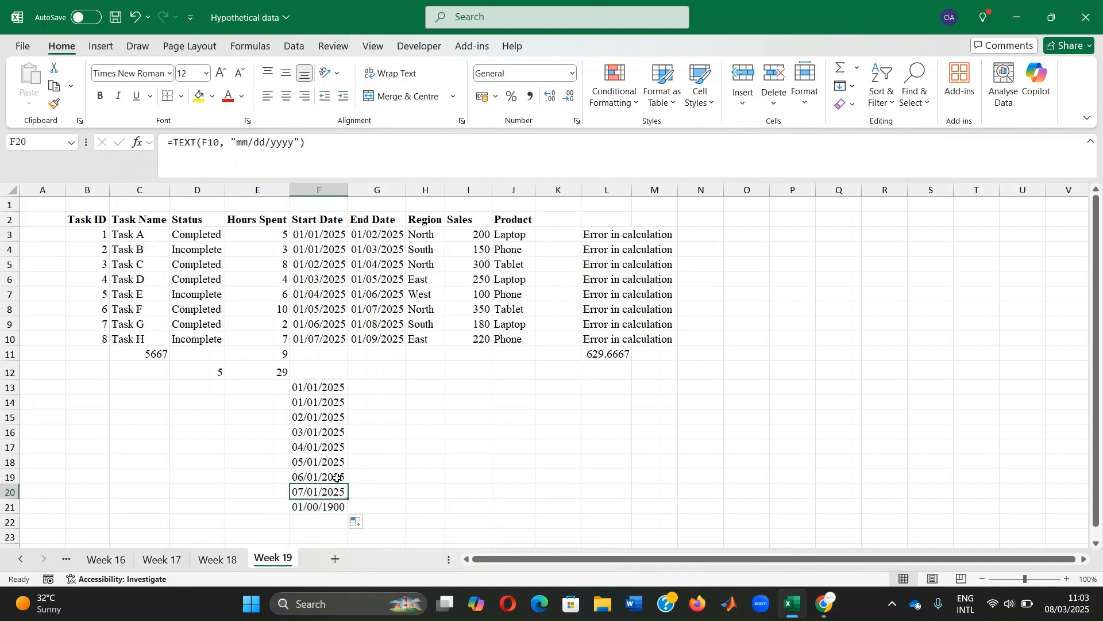
# Extend the TEXT formulas in F13:F20 across to column G for the end dates and clear the surplus formula in F21
pyautogui.moveTo(332, 389); pyautogui.dragTo(376, 494)
pyautogui.click(316, 508)
pyautogui.doubleClick(316, 508)
pyautogui.press('Return')
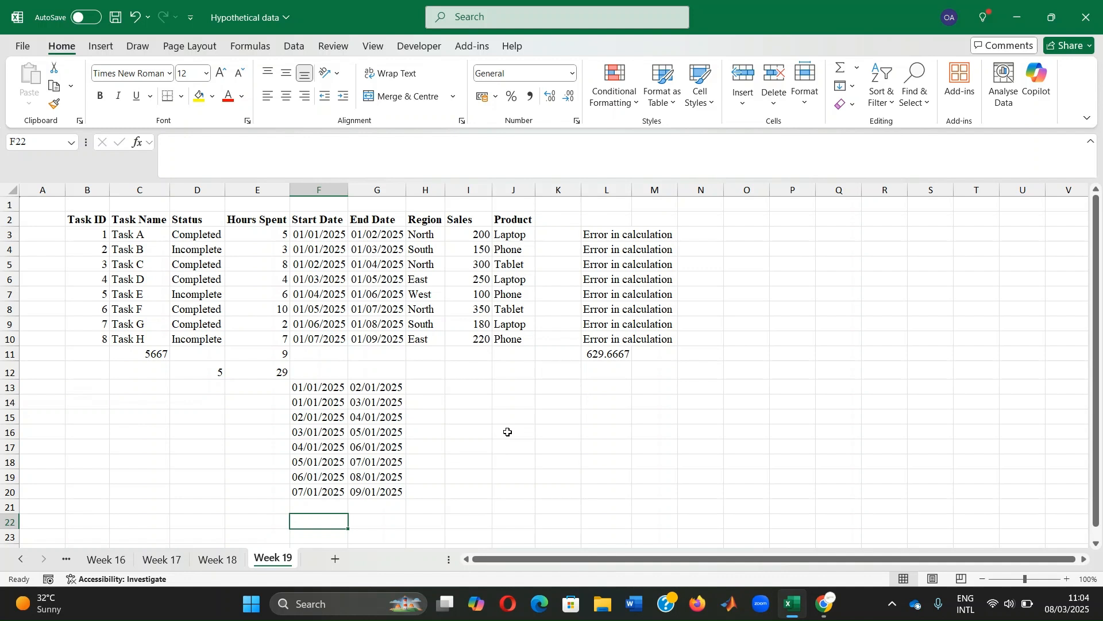
# Format the Sales values in I3:I10 with four decimal places
pyautogui.click(466, 393)
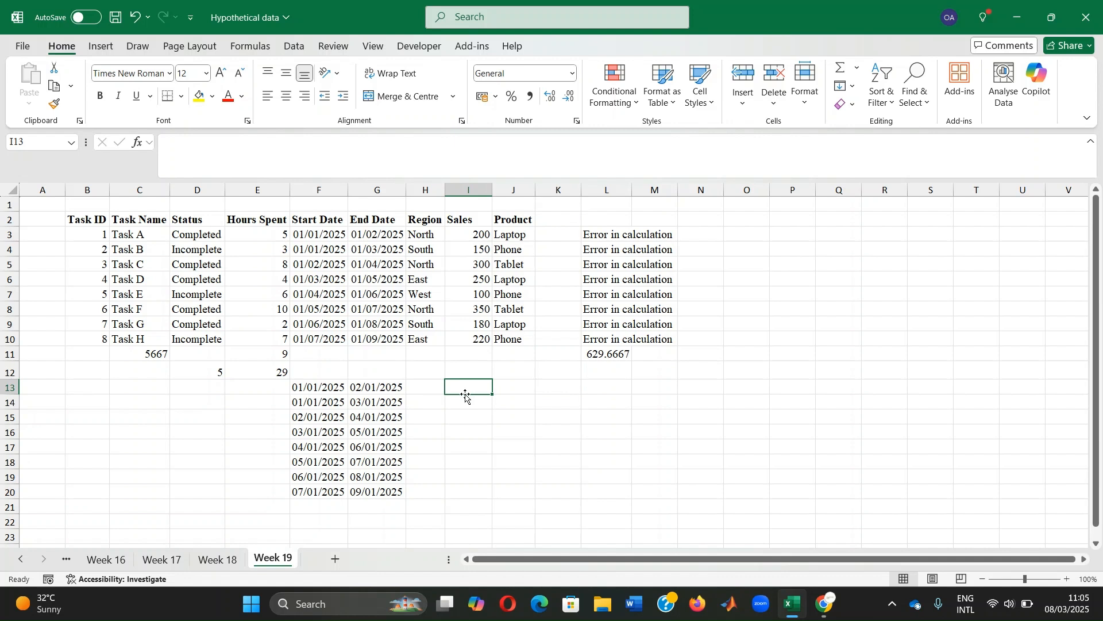
pyautogui.click(466, 233)
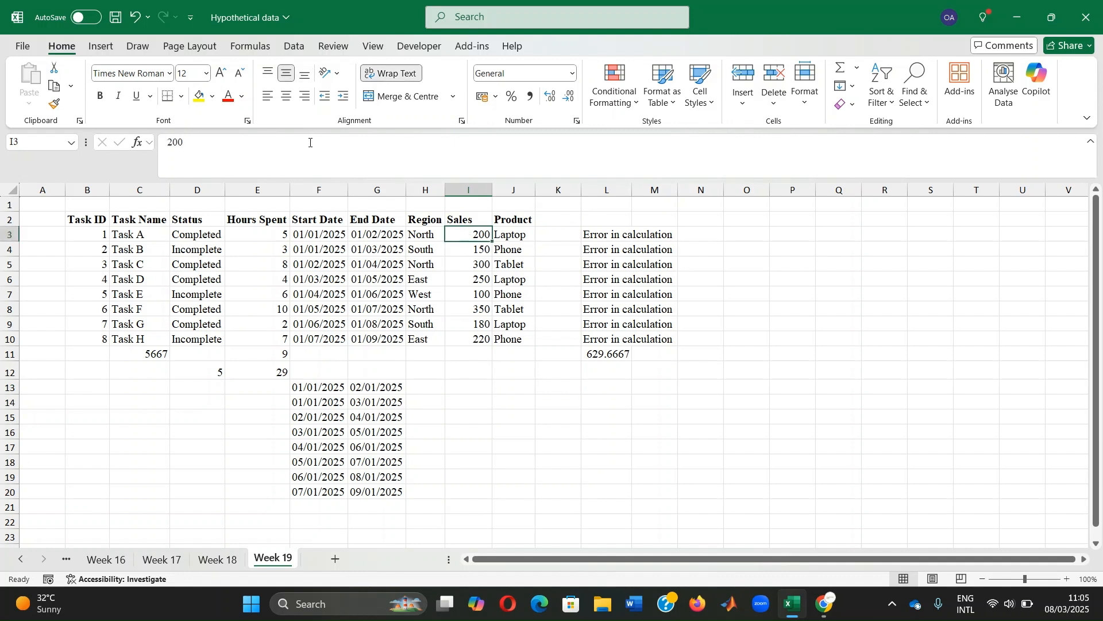
pyautogui.moveTo(459, 235); pyautogui.dragTo(468, 339)
pyautogui.click(551, 97)
pyautogui.click(552, 98)
pyautogui.click(552, 98)
pyautogui.click(551, 97)
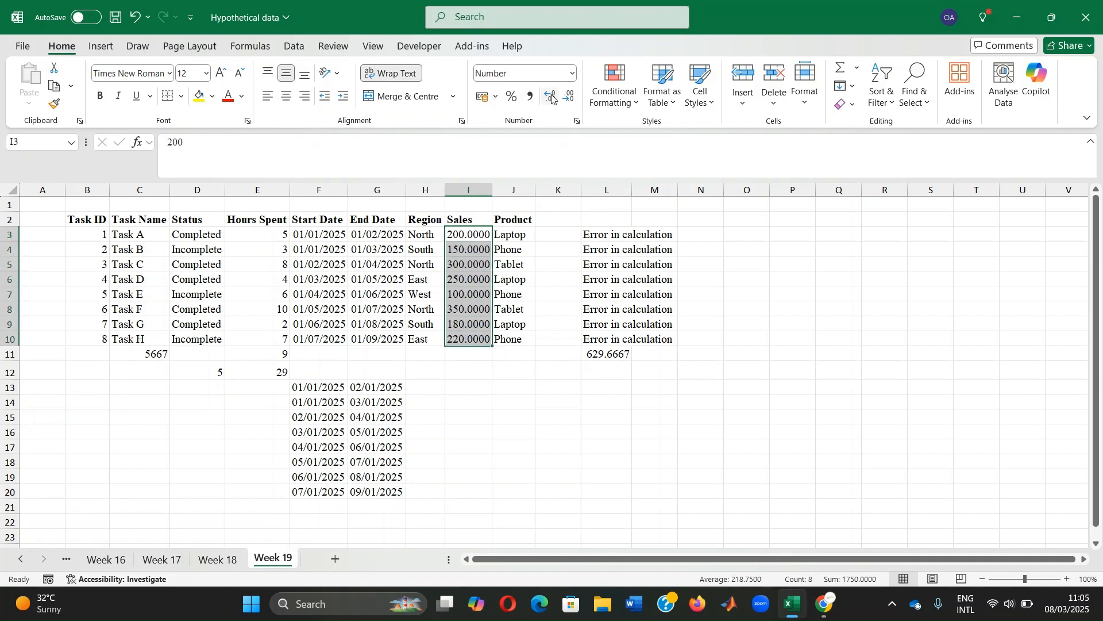
pyautogui.click(472, 422)
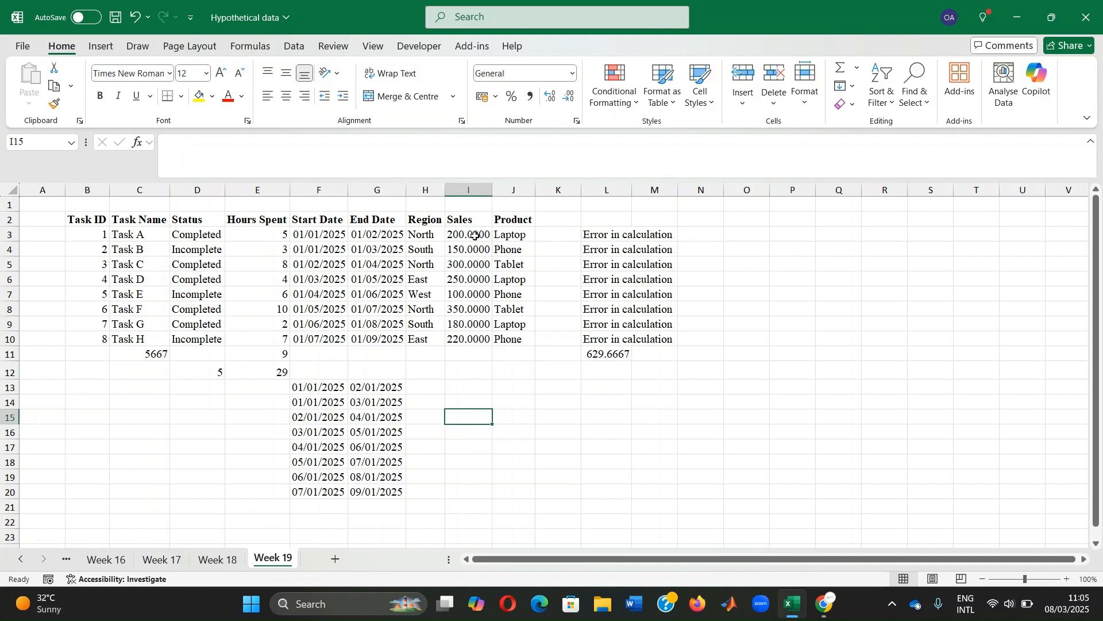
pyautogui.click(464, 385)
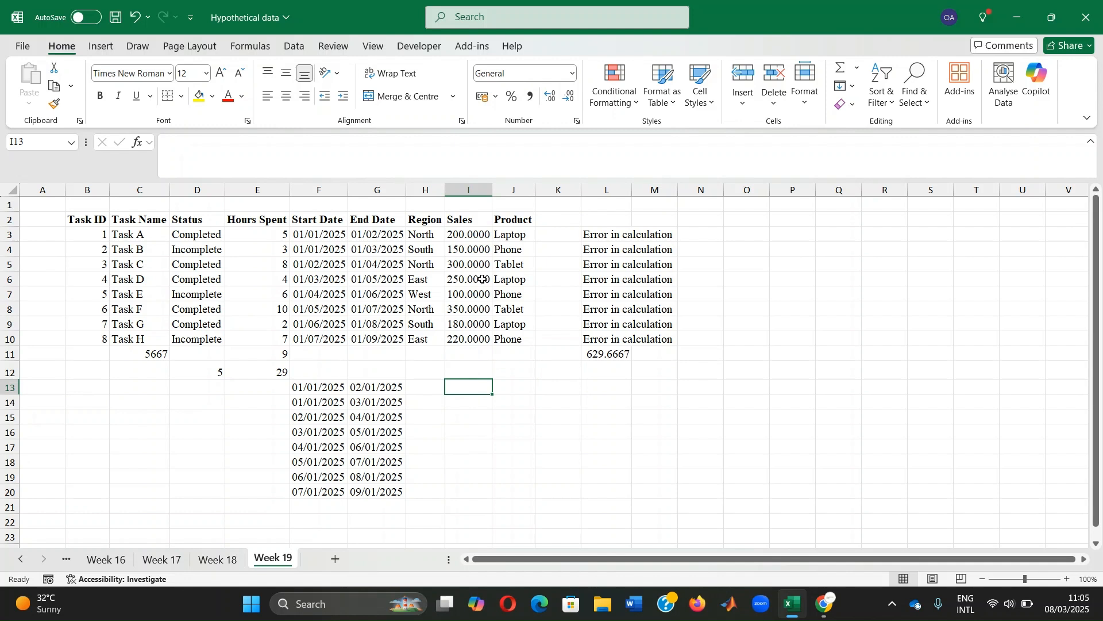
# Change the Task B sales value in I4 to 150.5678
pyautogui.click(468, 250)
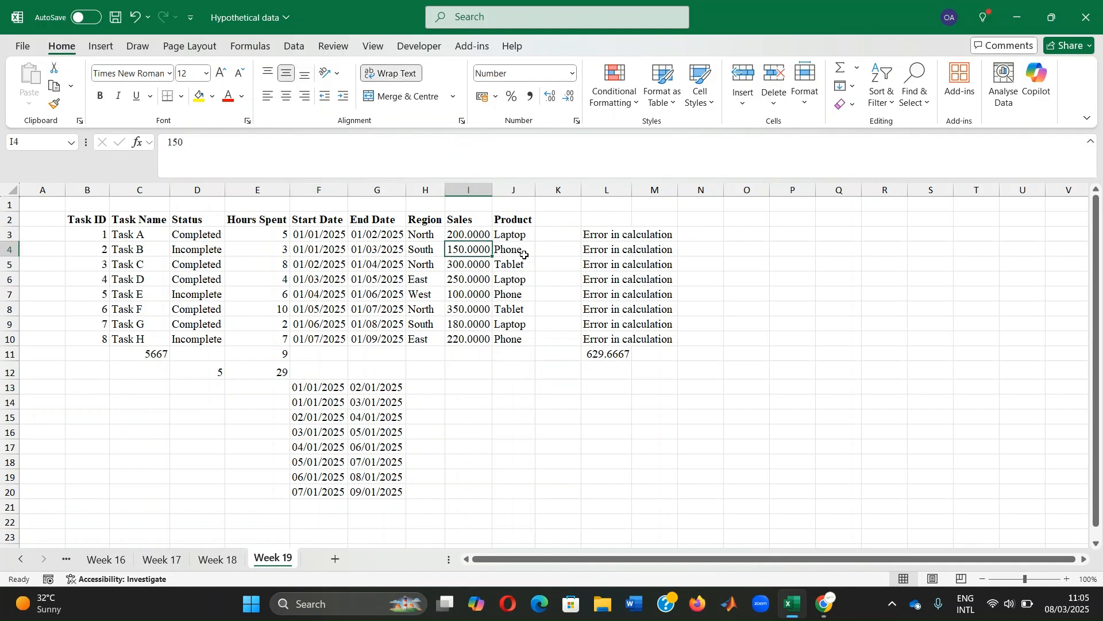
pyautogui.click(284, 143)
pyautogui.write('.')
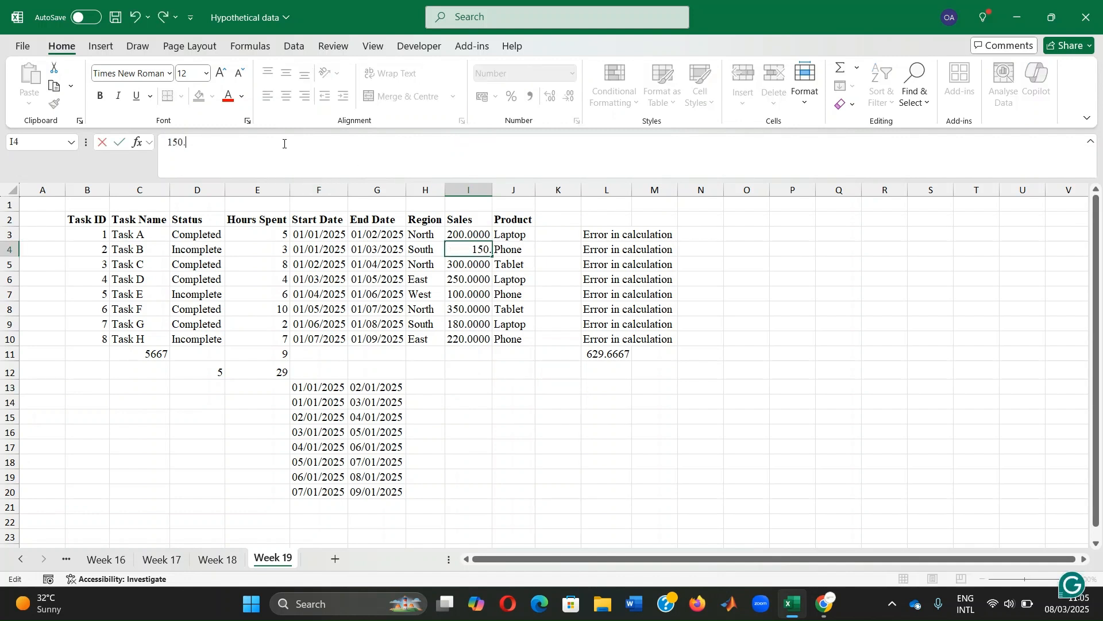
pyautogui.write('5678')
pyautogui.press('Return')
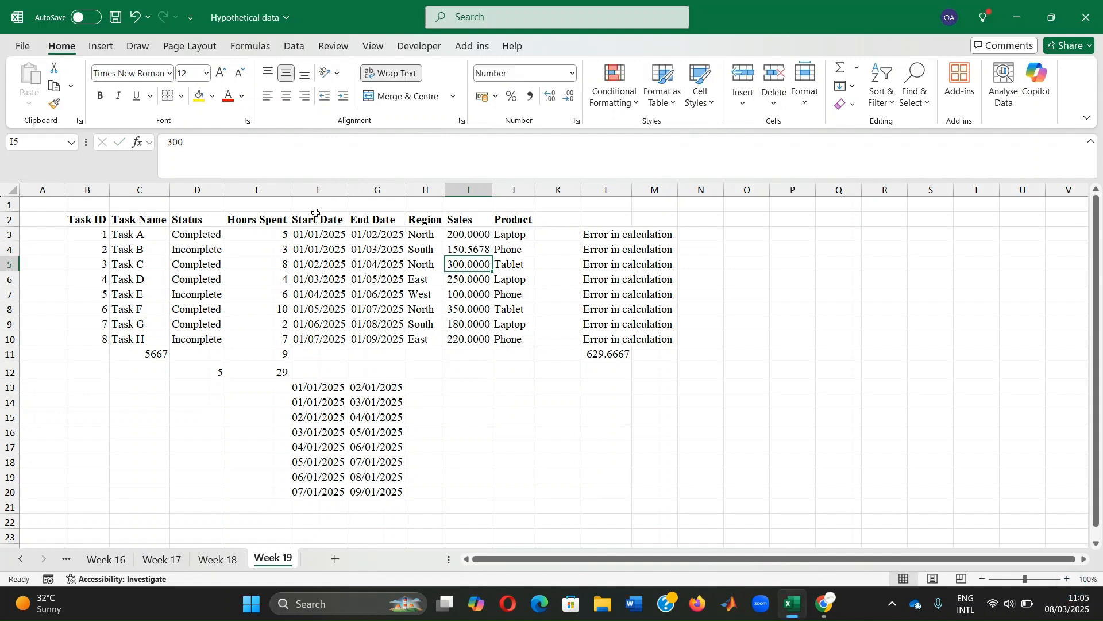
# Change the sales values of Task E in I7 to 100.766 and of Task F in I8 to 350.8879
pyautogui.click(479, 293)
pyautogui.click(221, 142)
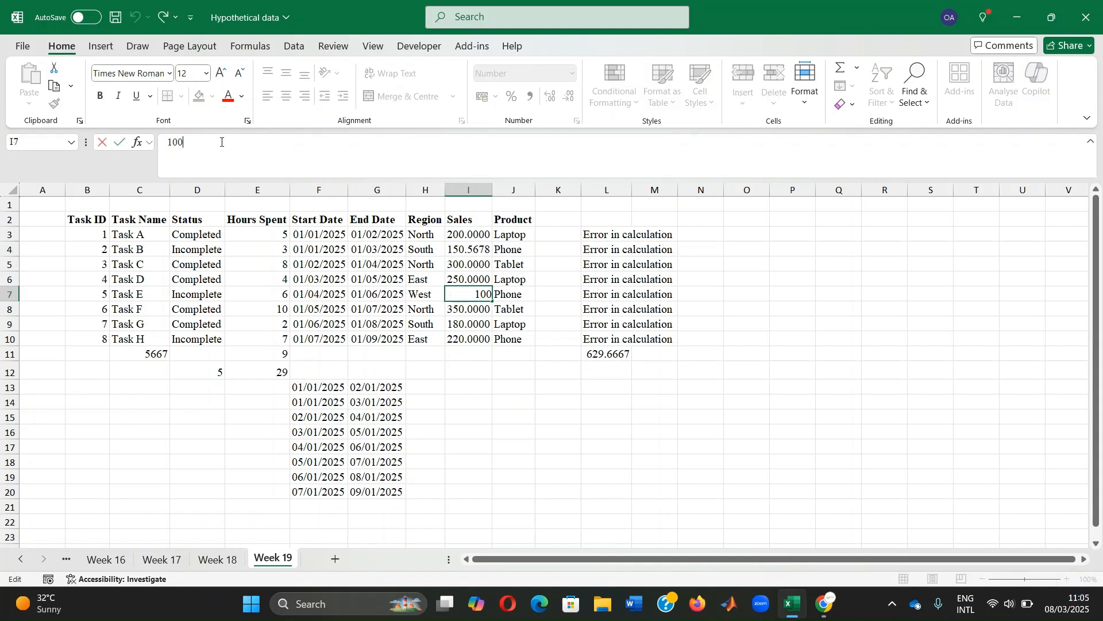
pyautogui.write('.76')
pyautogui.write('60')
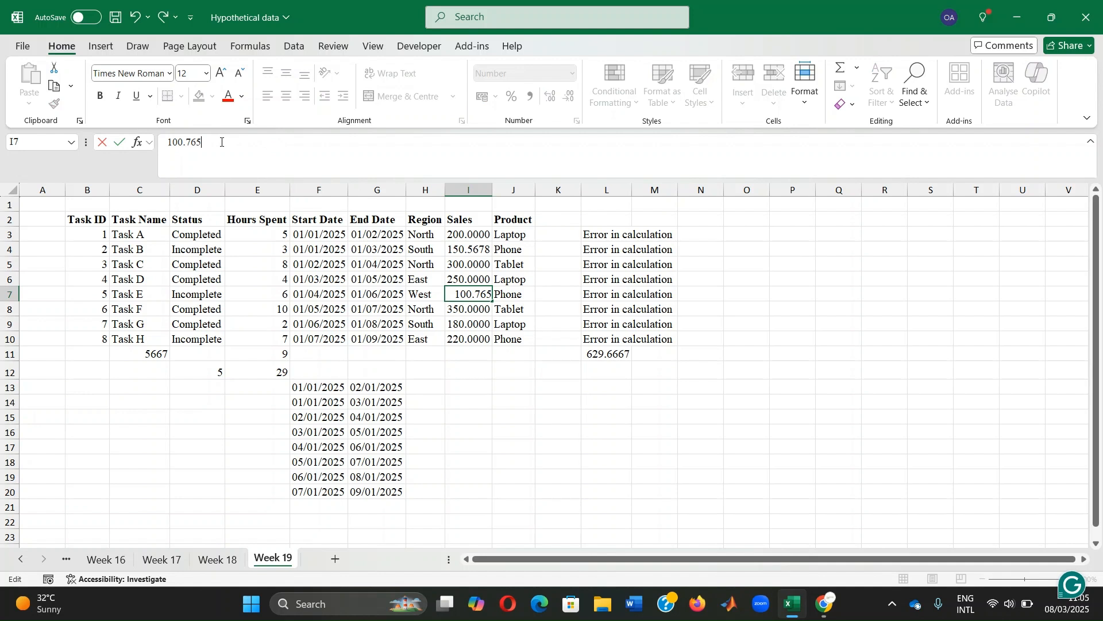
pyautogui.press('Return')
pyautogui.click(187, 143)
pyautogui.write('.8879')
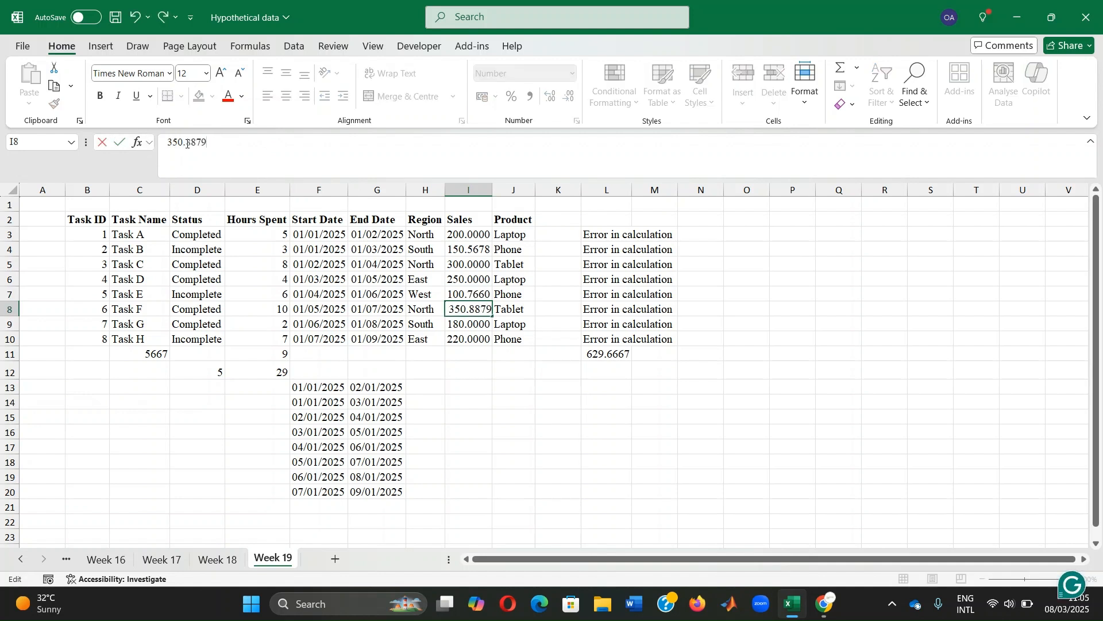
pyautogui.press('Return')
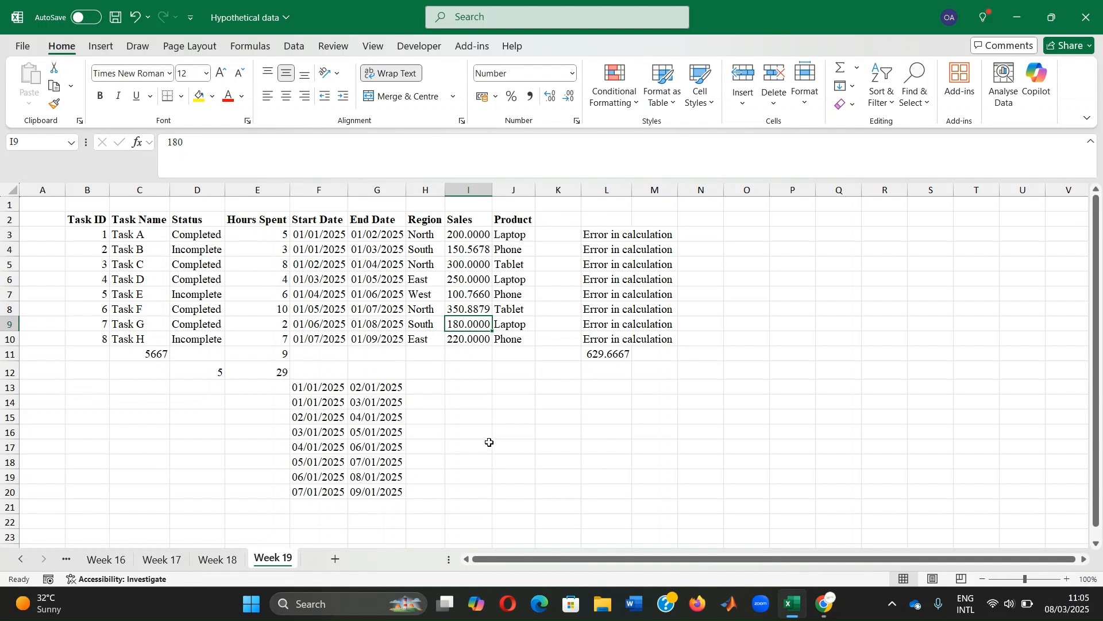
# Enter =ROUND(I3, 2) in I13 and fill it down to I20 to round all the sales values
pyautogui.click(468, 386)
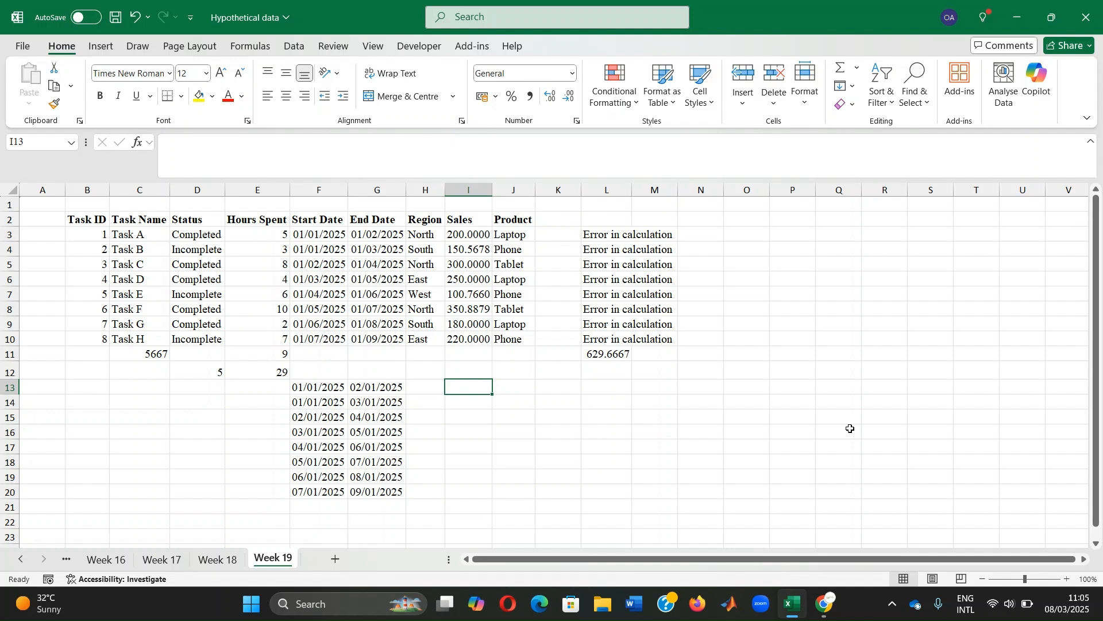
pyautogui.write('r')
pyautogui.press('BackSpace')
pyautogui.write('=')
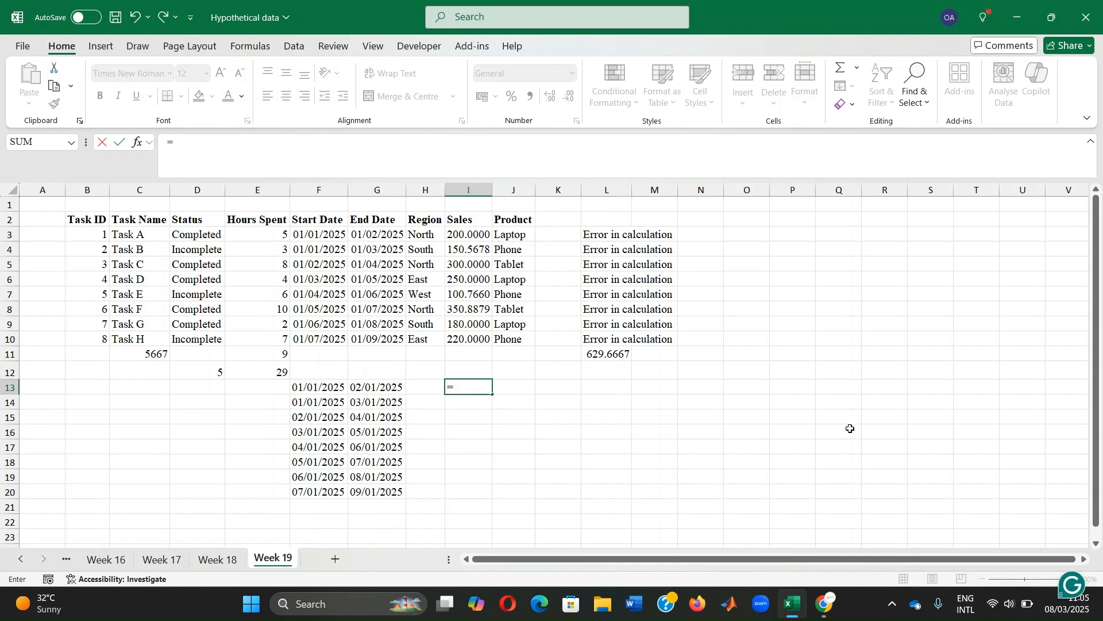
pyautogui.write('roun')
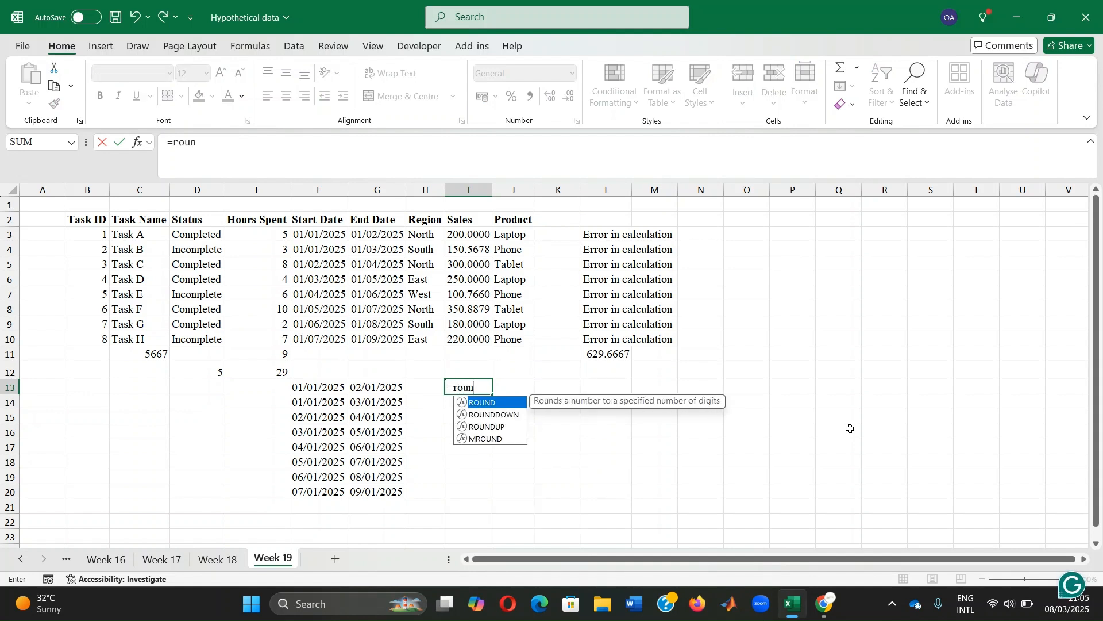
pyautogui.write('d(')
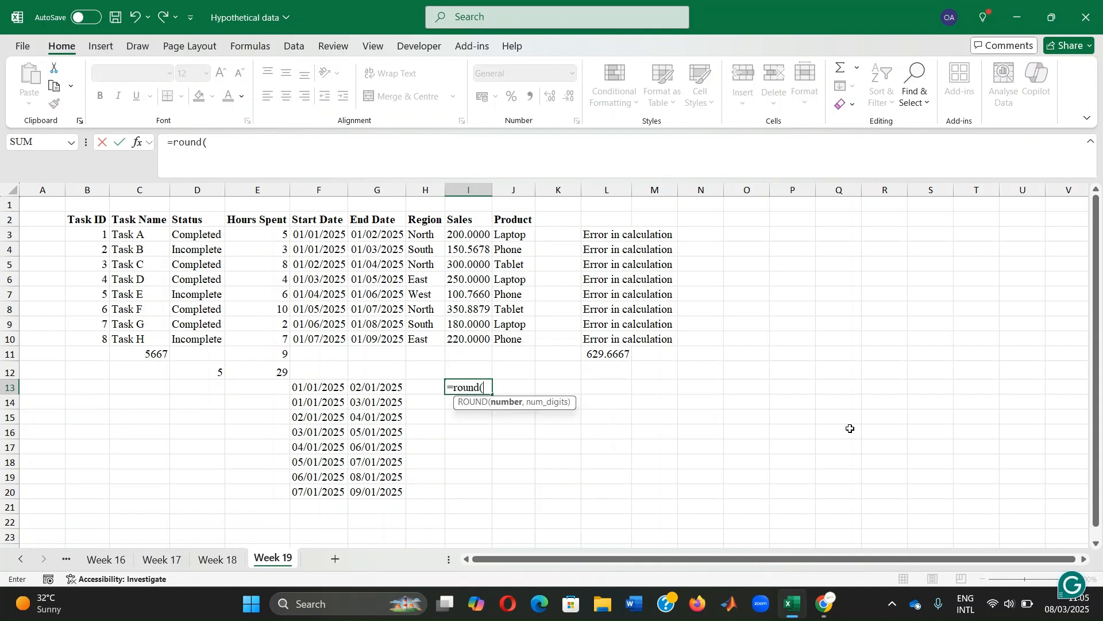
pyautogui.click(465, 235)
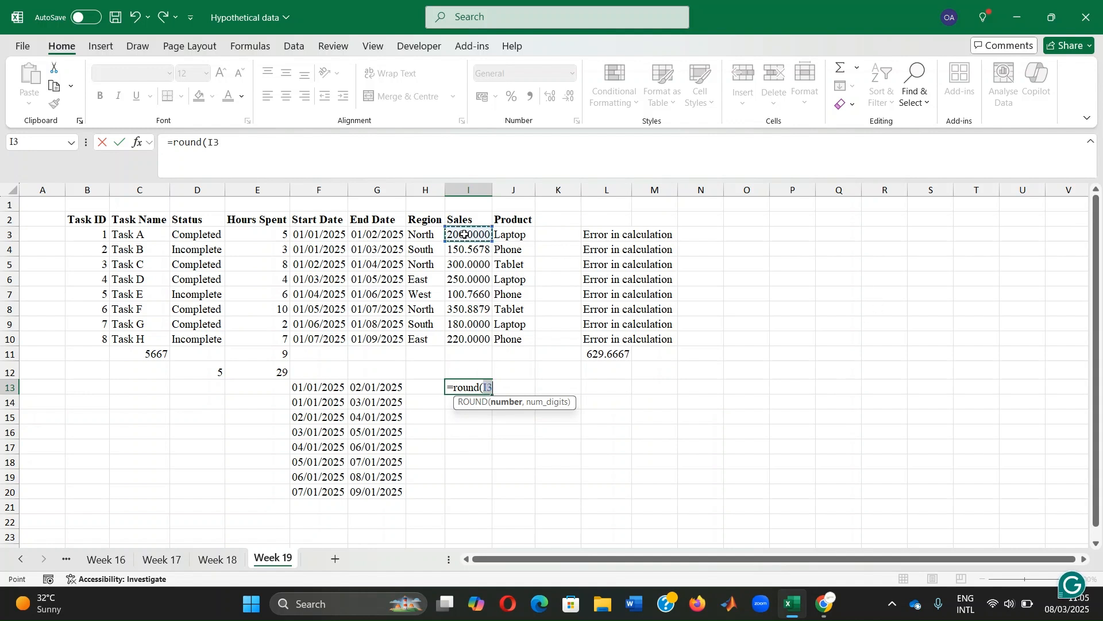
pyautogui.write(',')
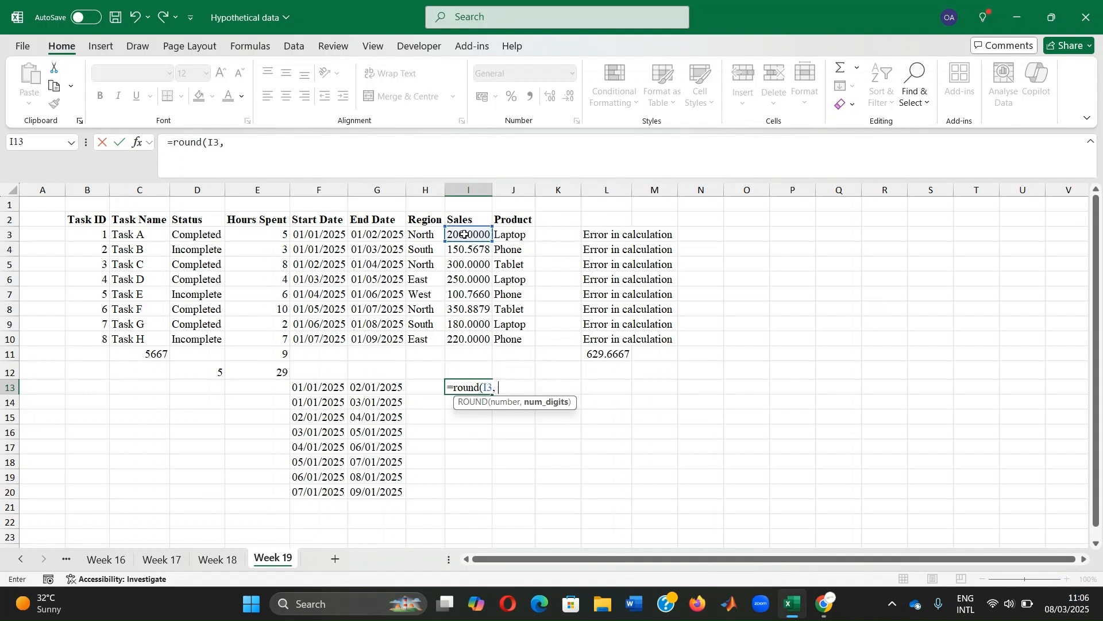
pyautogui.write(' 2)')
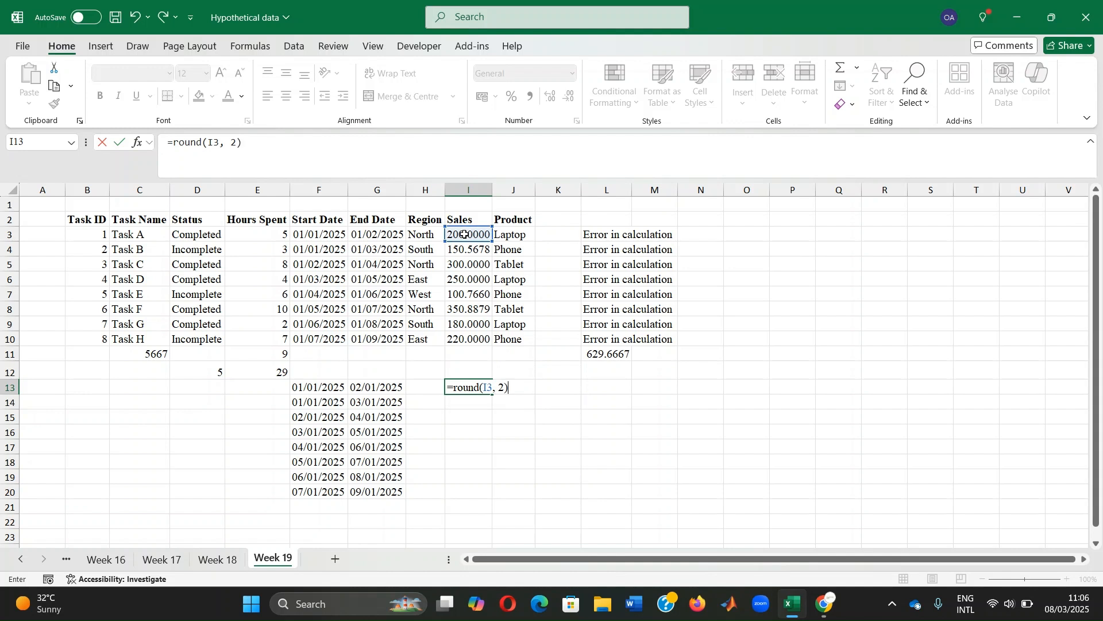
pyautogui.press('Return')
pyautogui.click(464, 389)
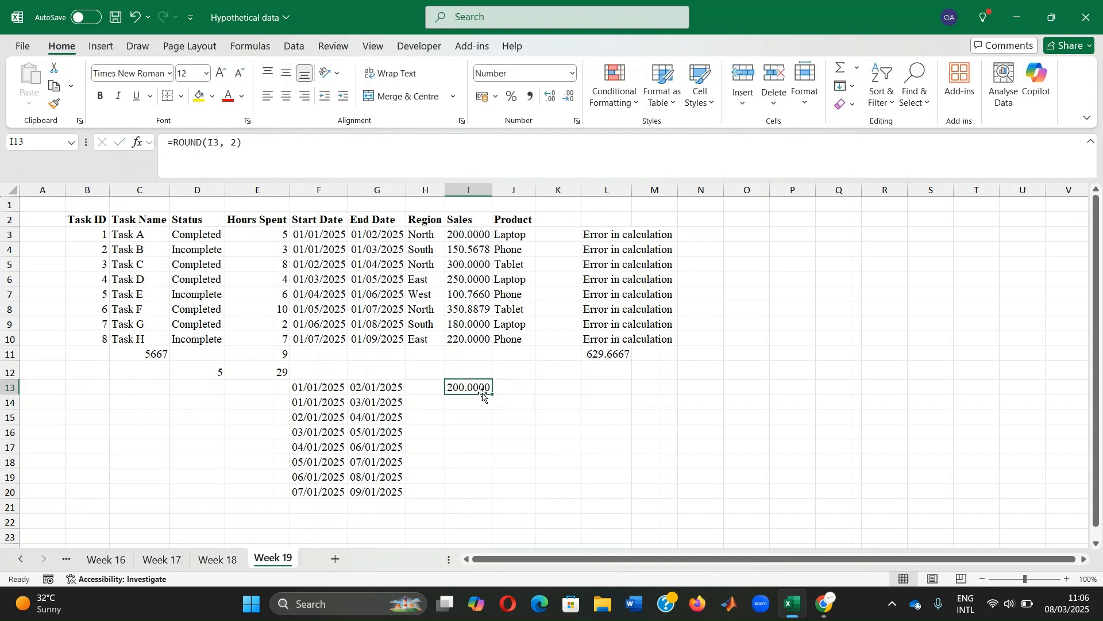
pyautogui.moveTo(492, 394); pyautogui.dragTo(501, 496)
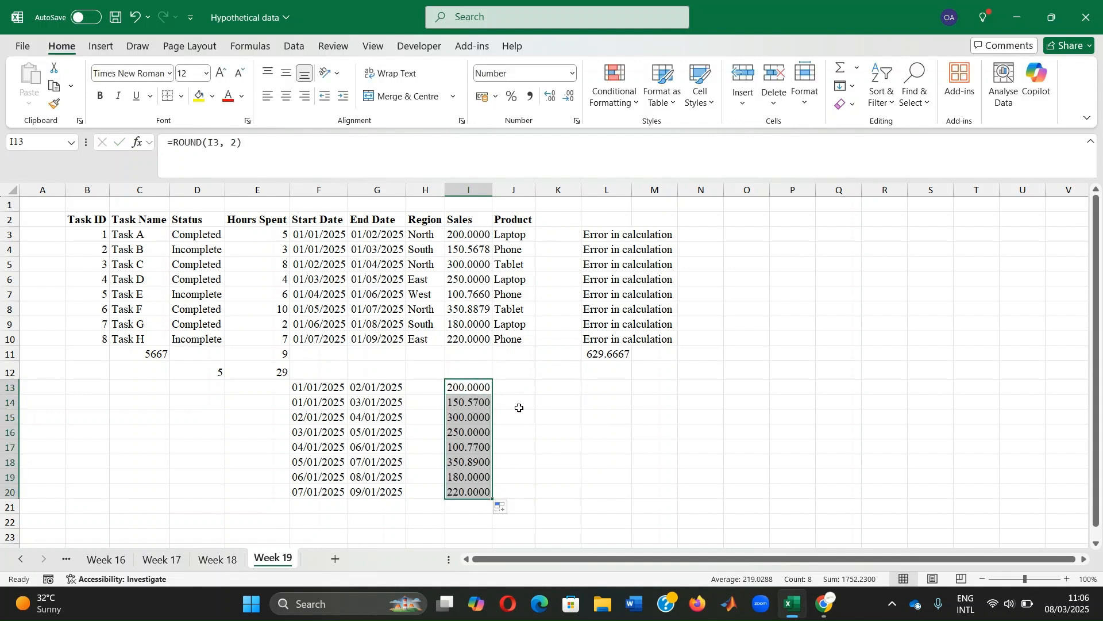
# Enter =ROUNDUP(I3, 2) in J13 and fill it down to J20 to round up all the sales values
pyautogui.click(520, 391)
pyautogui.write('=')
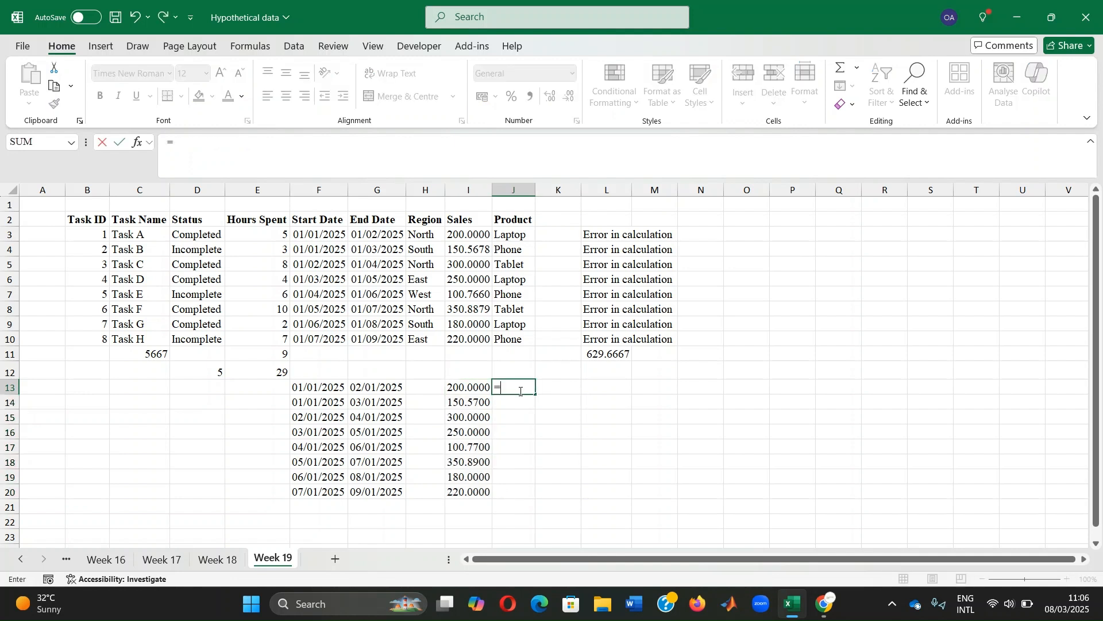
pyautogui.write('roundup(')
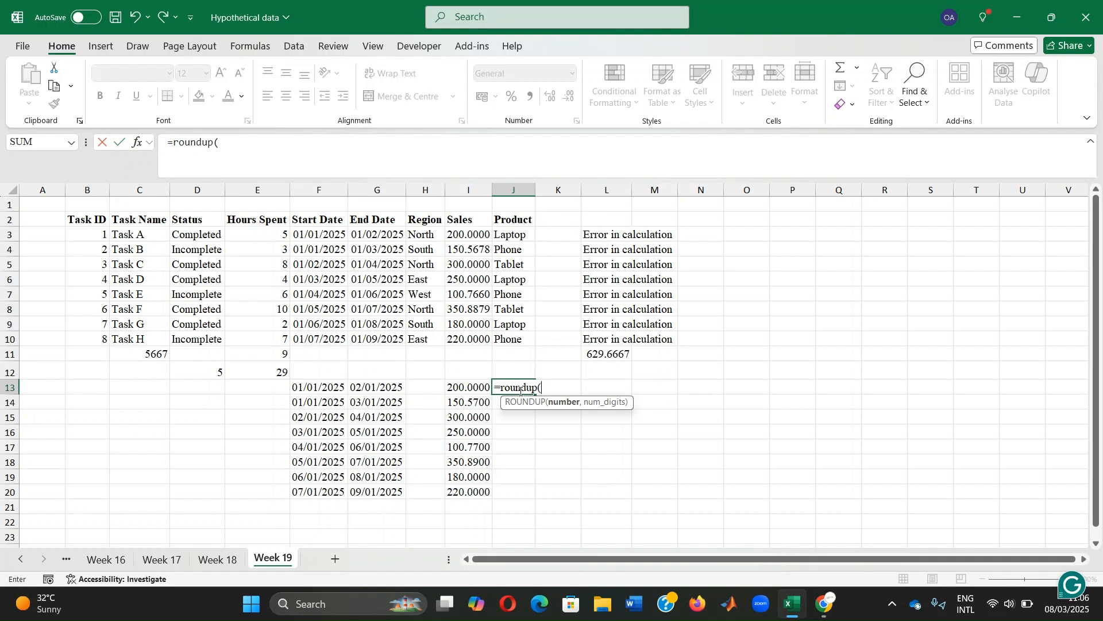
pyautogui.click(464, 235)
pyautogui.write(',')
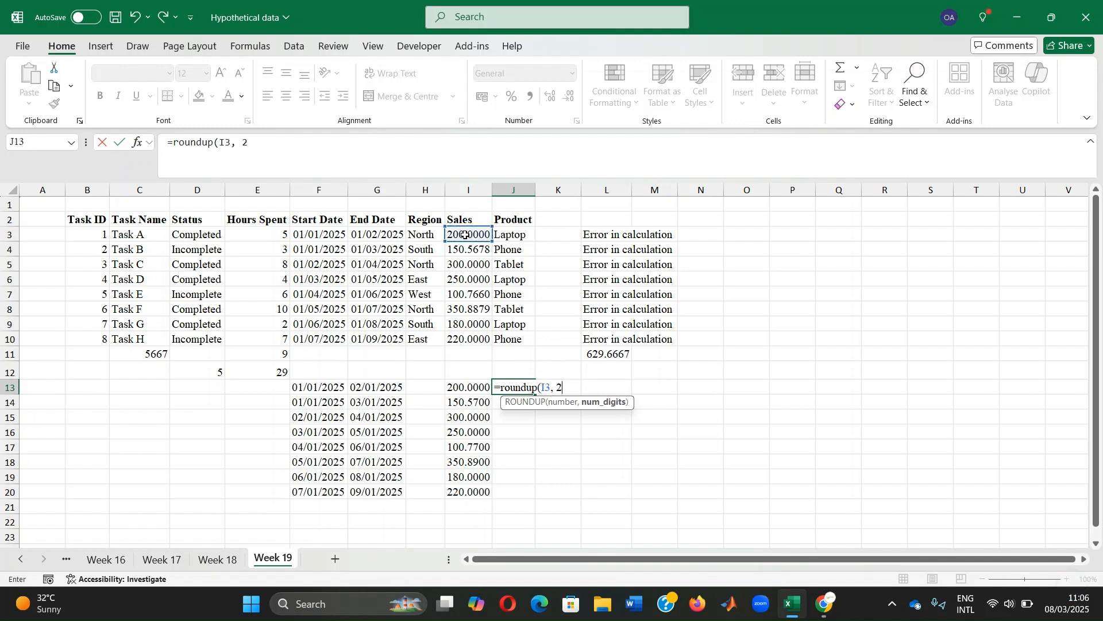
pyautogui.write(' 2')
pyautogui.press('Return')
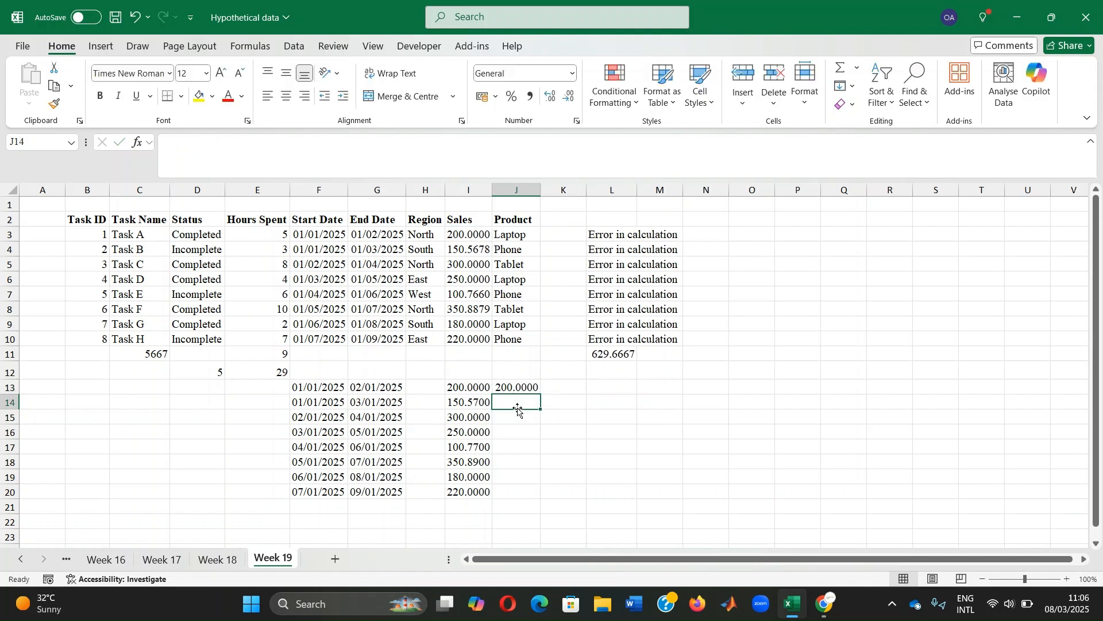
pyautogui.click(523, 388)
pyautogui.moveTo(539, 396); pyautogui.dragTo(540, 494)
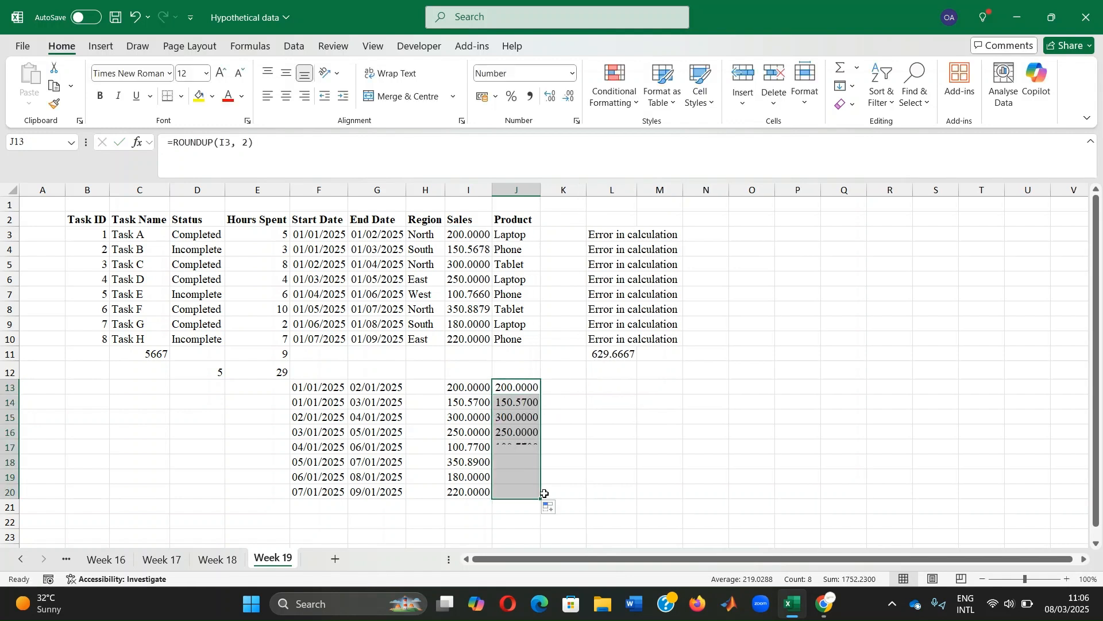
# Enter =ROUNDDOWN(I3, 2) in K14 and fill it down to K21 to round down all the sales values
pyautogui.click(566, 401)
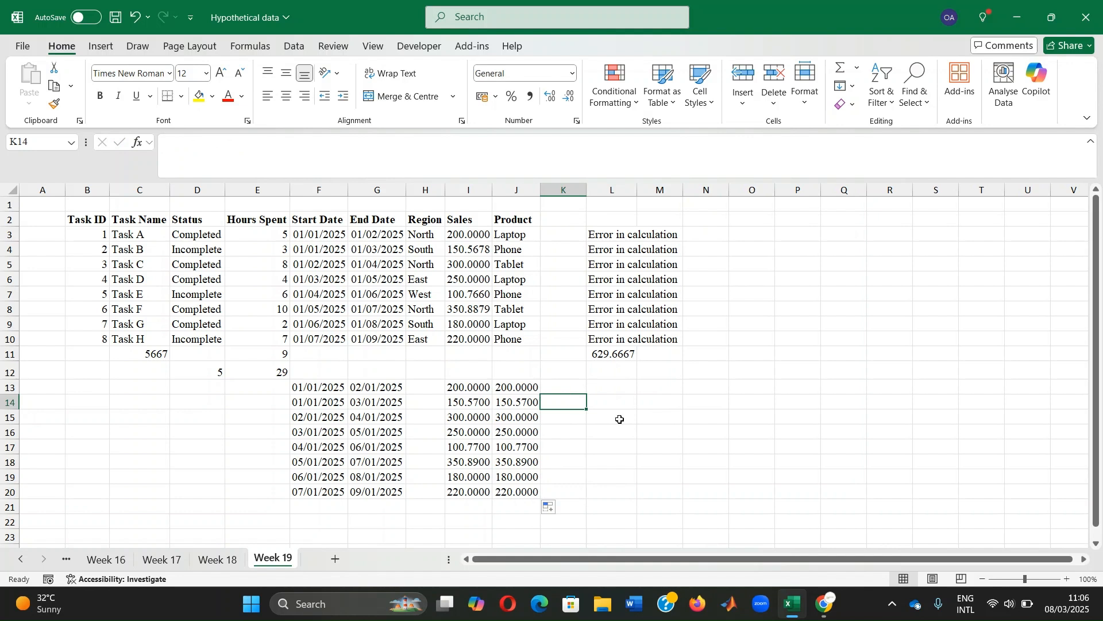
pyautogui.write('=r')
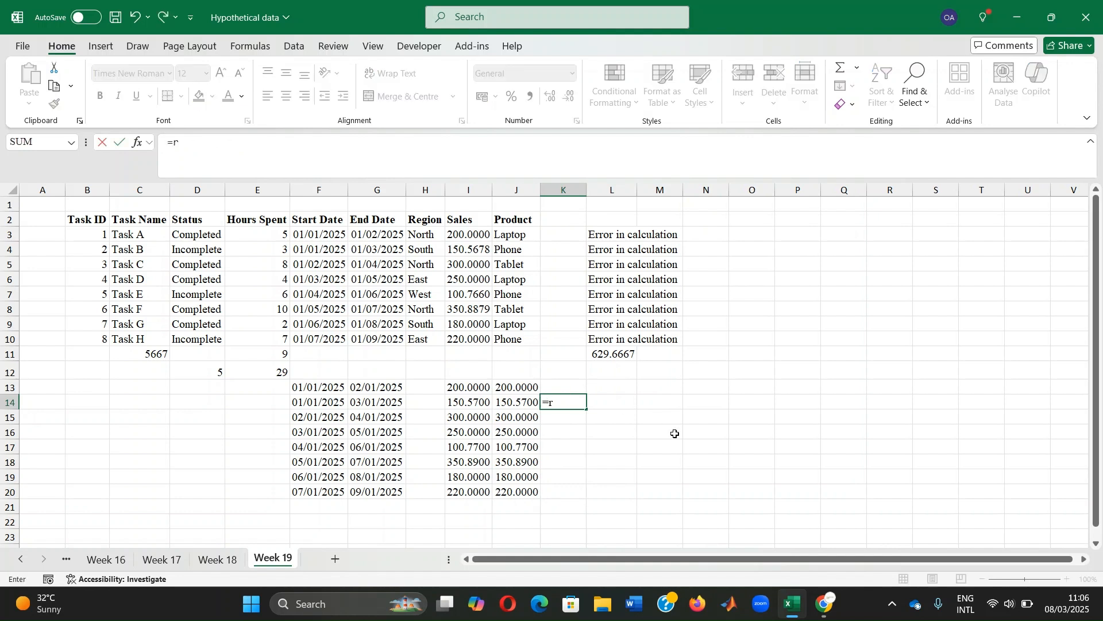
pyautogui.write('ounddown')
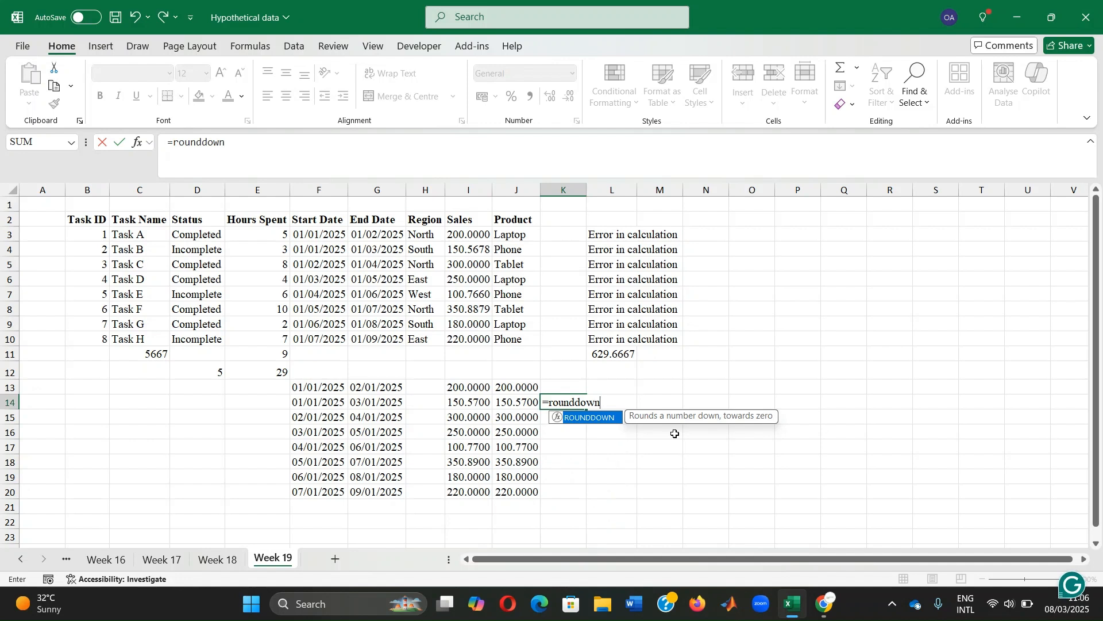
pyautogui.write('(')
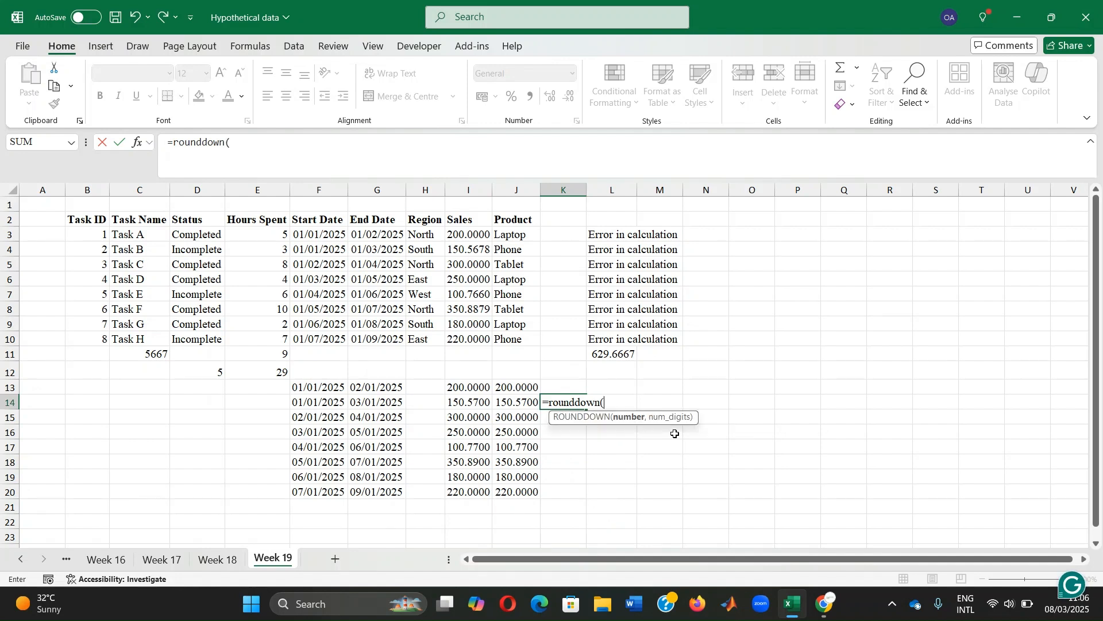
pyautogui.click(452, 232)
pyautogui.write(', 2)')
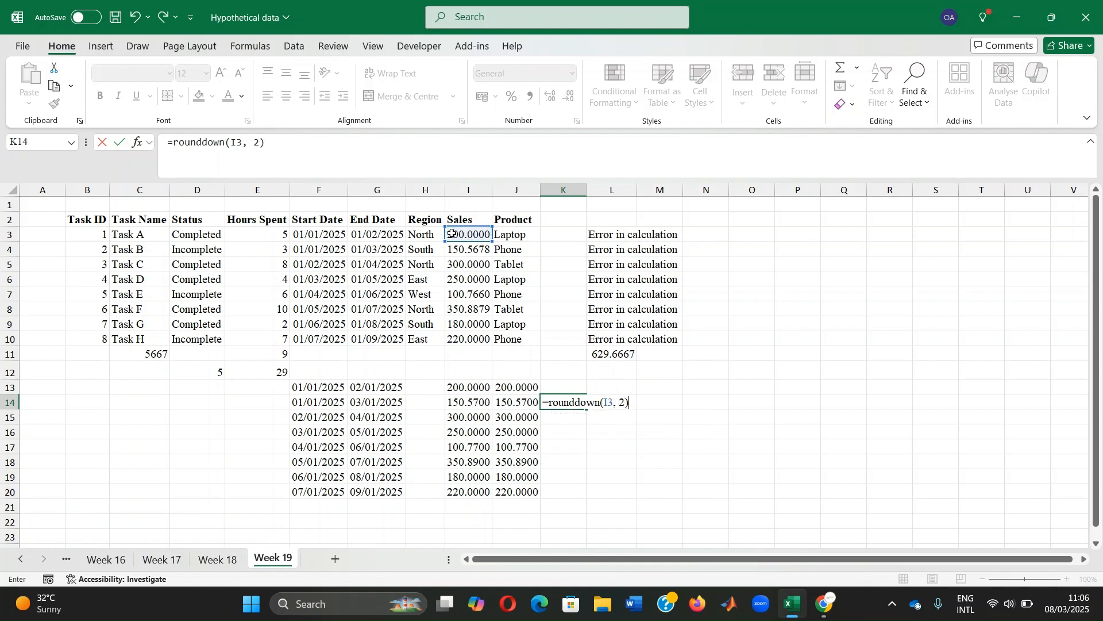
pyautogui.press('Return')
pyautogui.click(578, 401)
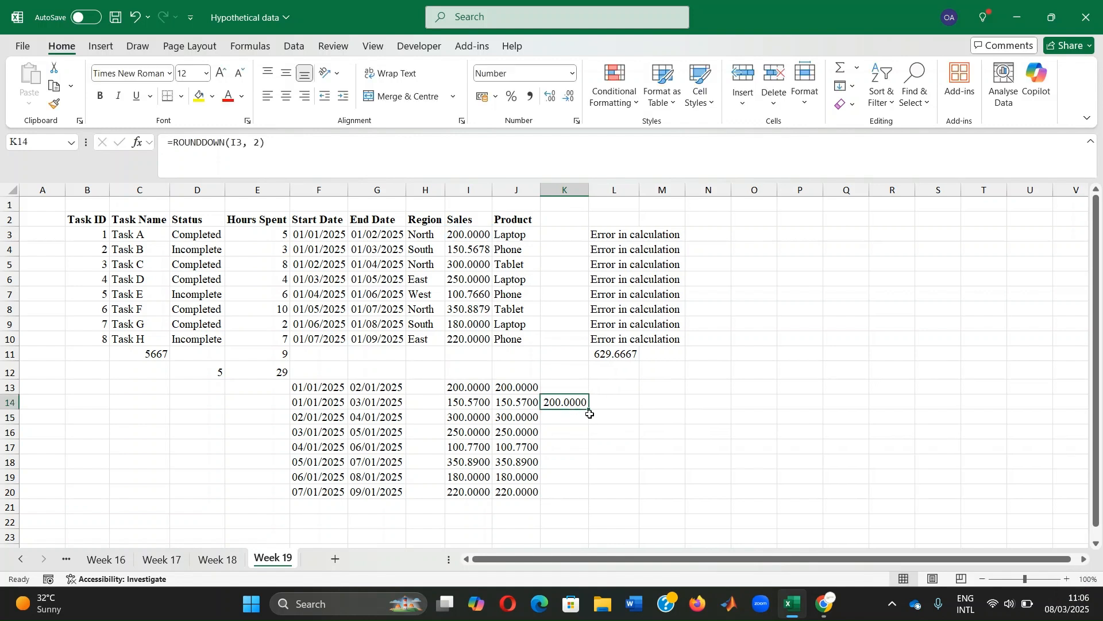
pyautogui.moveTo(591, 410); pyautogui.dragTo(592, 508)
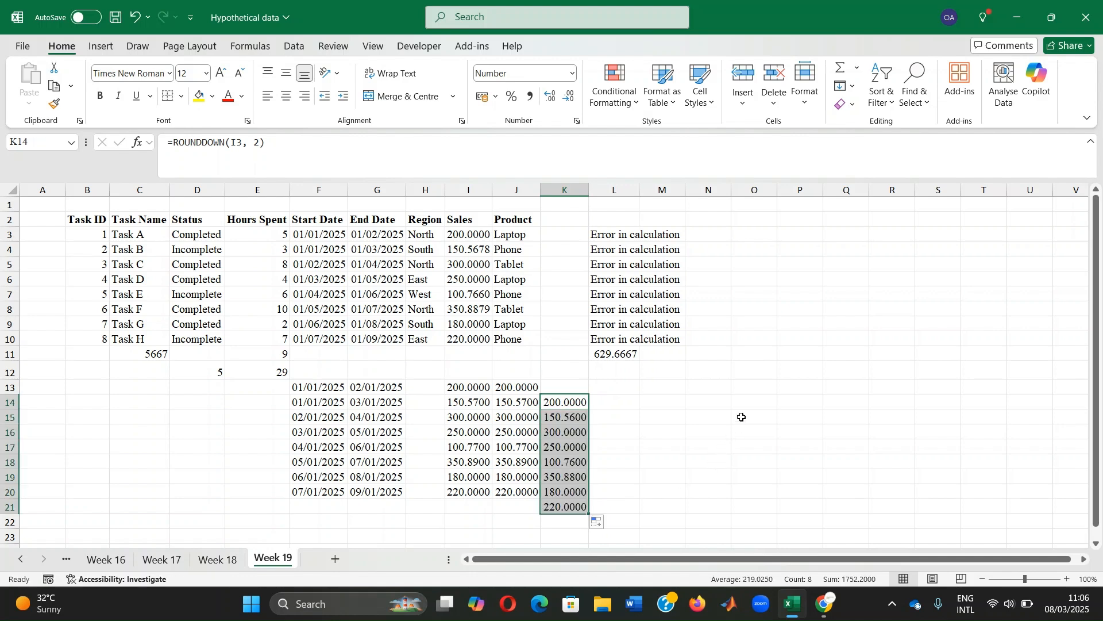
# Delete the empty cell K13 and shift the cells below it up to align the rounded-down values with row 13
pyautogui.click(751, 404)
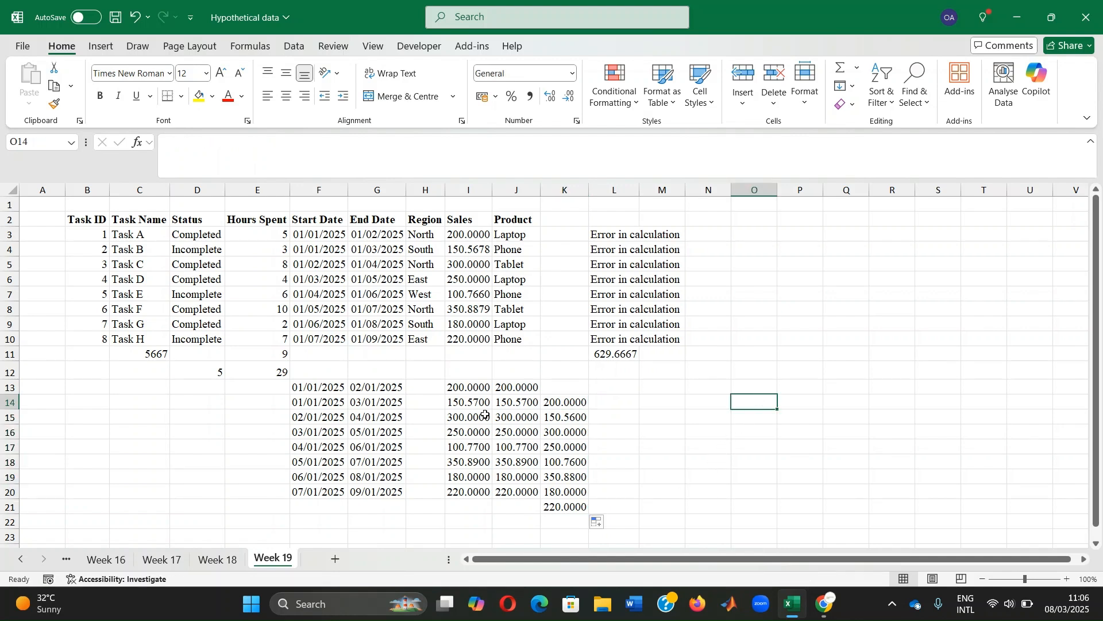
pyautogui.rightClick(562, 387)
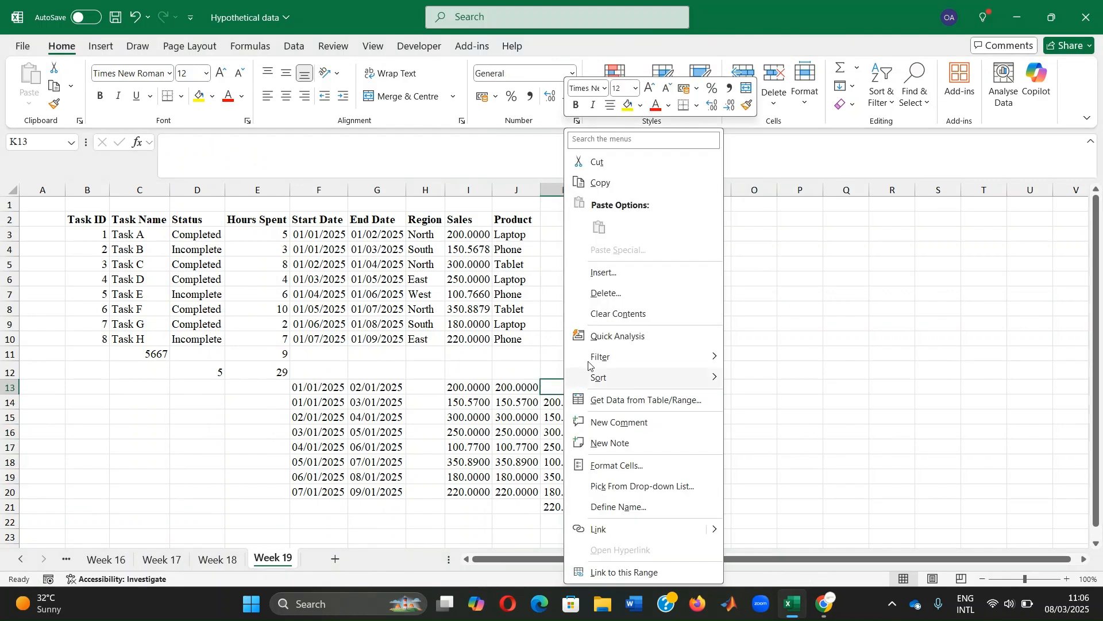
pyautogui.click(620, 294)
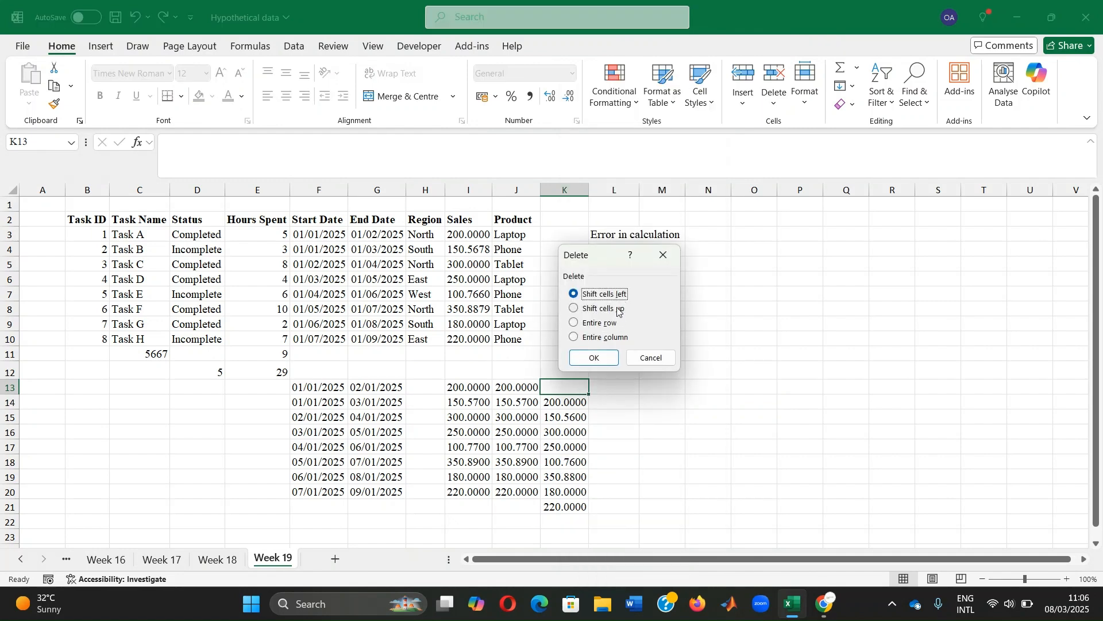
pyautogui.click(594, 357)
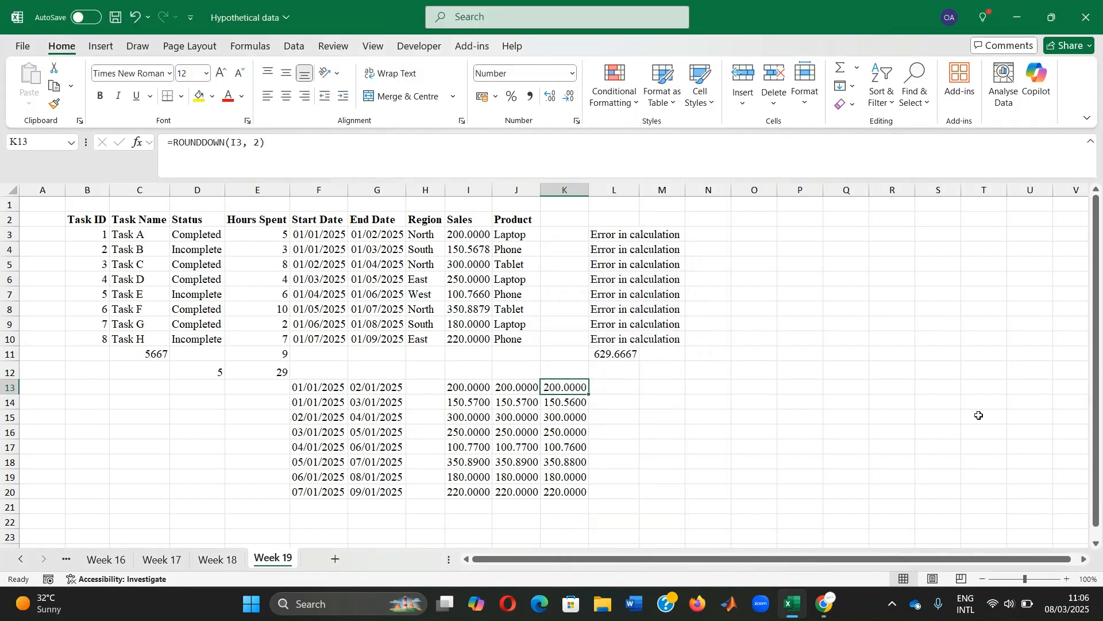
pyautogui.click(879, 311)
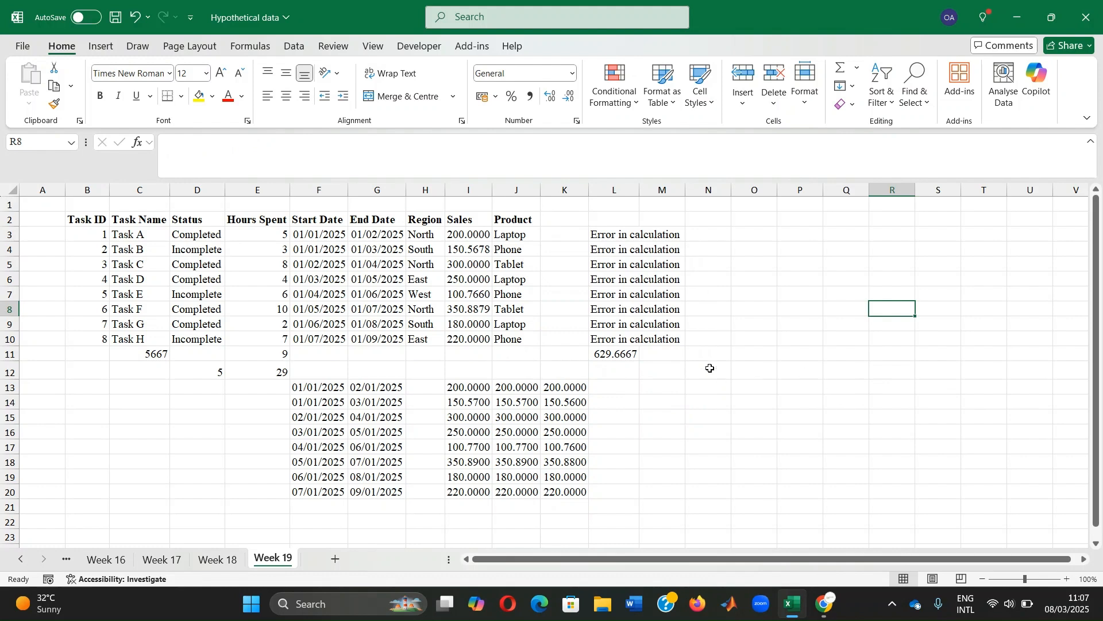
# Enter =TODAY() in N13 to return the current date
pyautogui.click(696, 389)
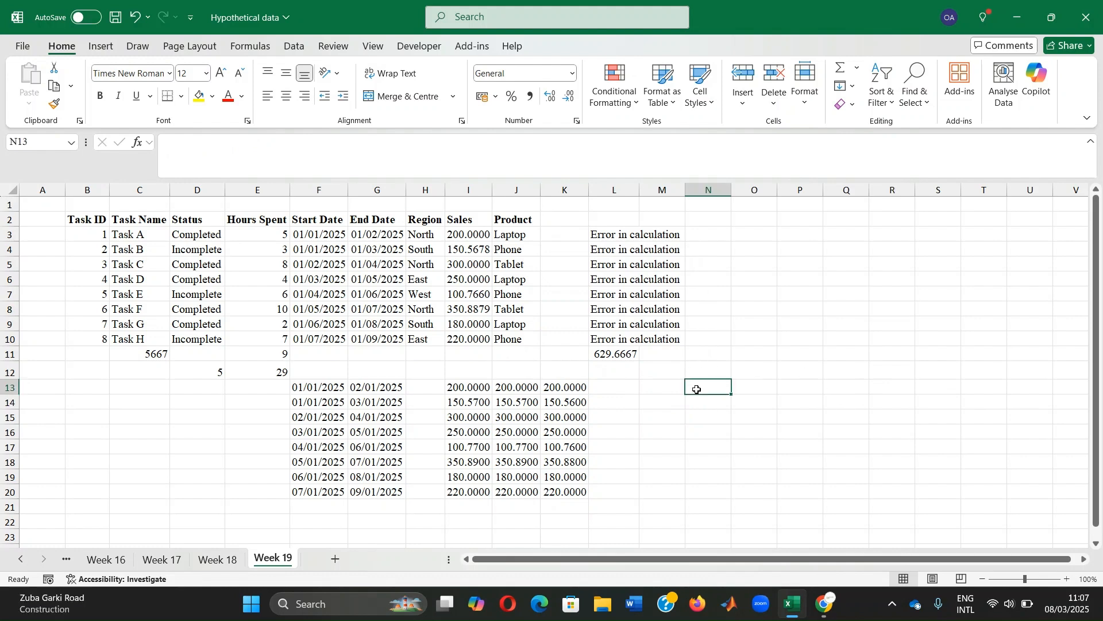
pyautogui.write('=t')
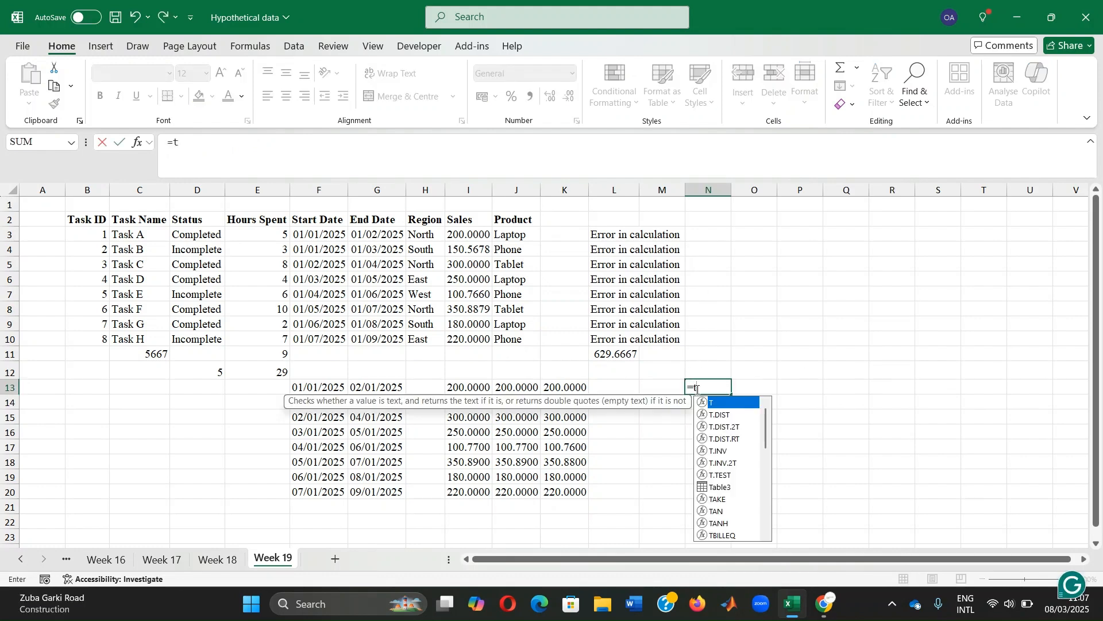
pyautogui.write('oday()')
pyautogui.press('Return')
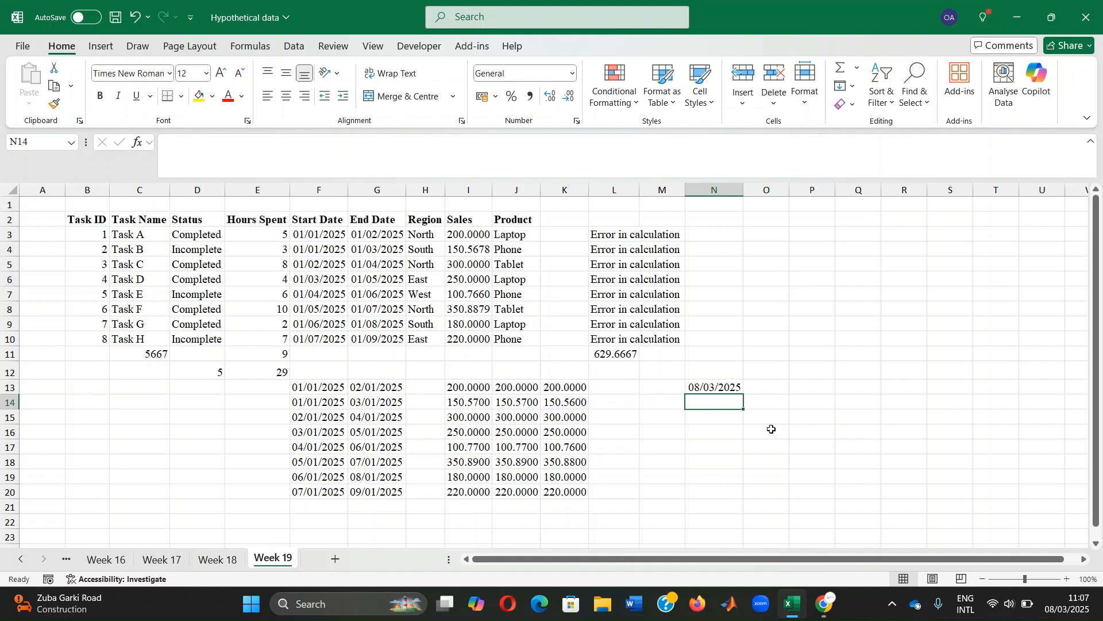
# Enter =NOW() in N14 to return the current date and time
pyautogui.write('=')
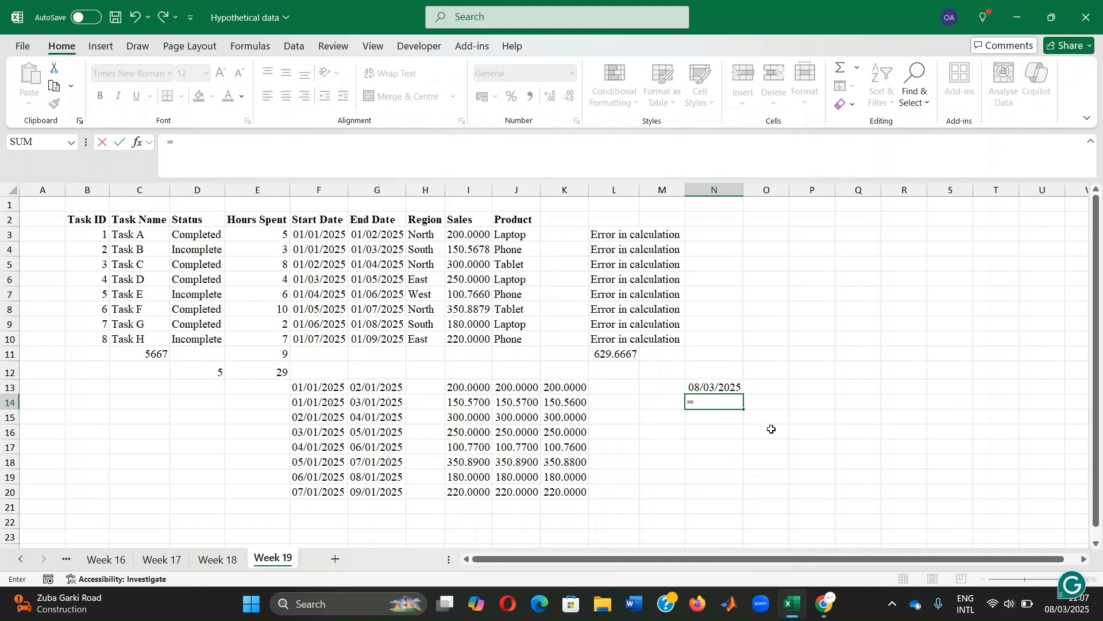
pyautogui.write('now()')
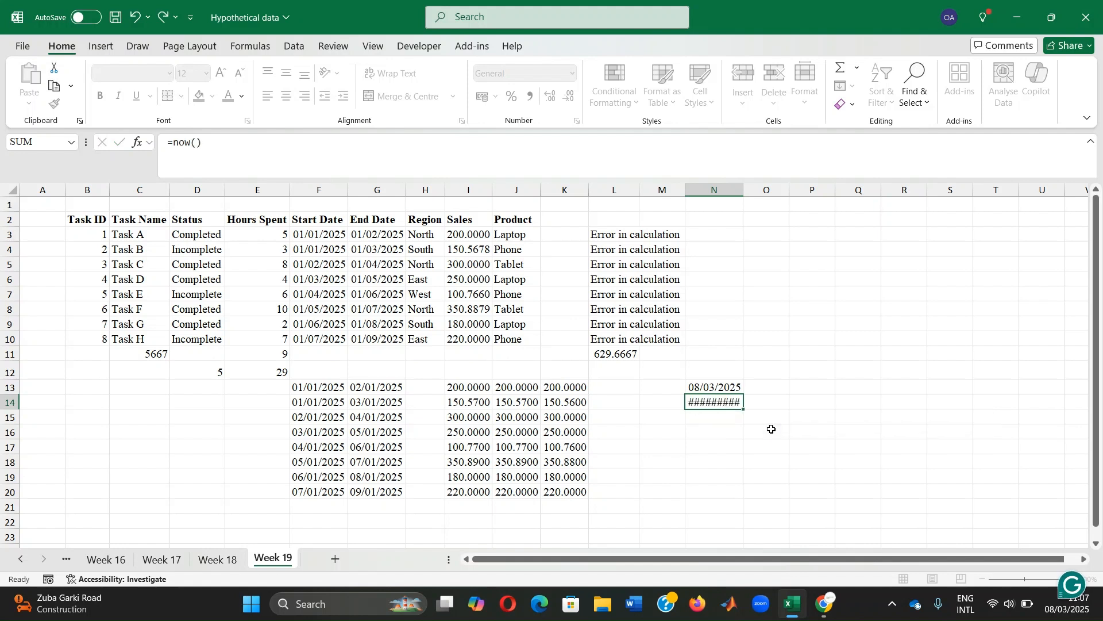
pyautogui.press('Return')
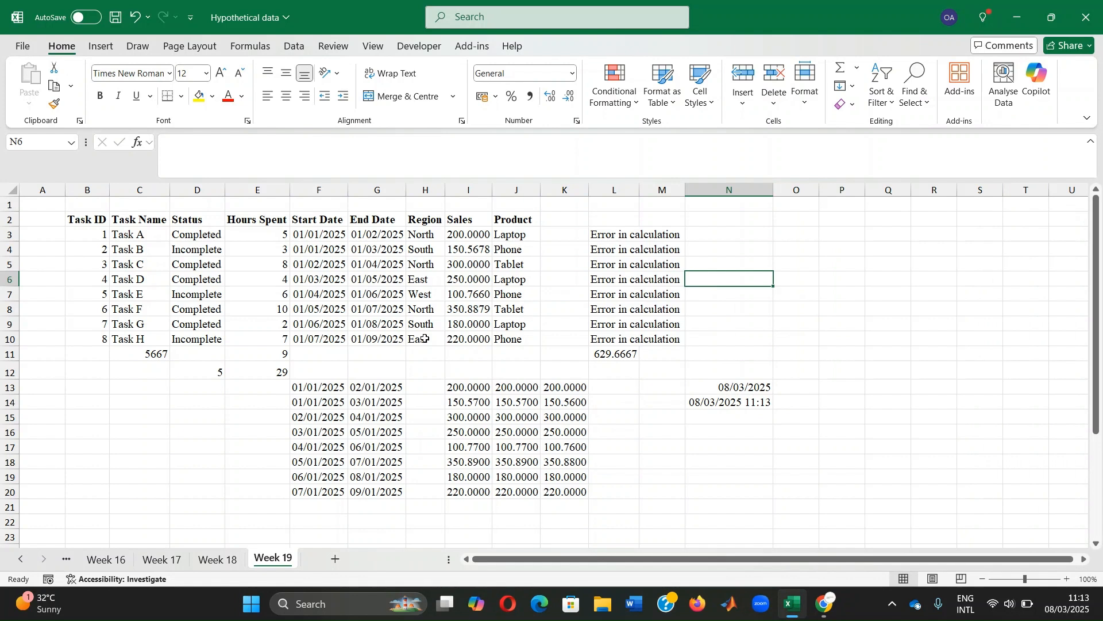
pyautogui.press('Return')
# Enter =LEN(D3) in N3 to count the characters in Task A's status
pyautogui.click(735, 233)
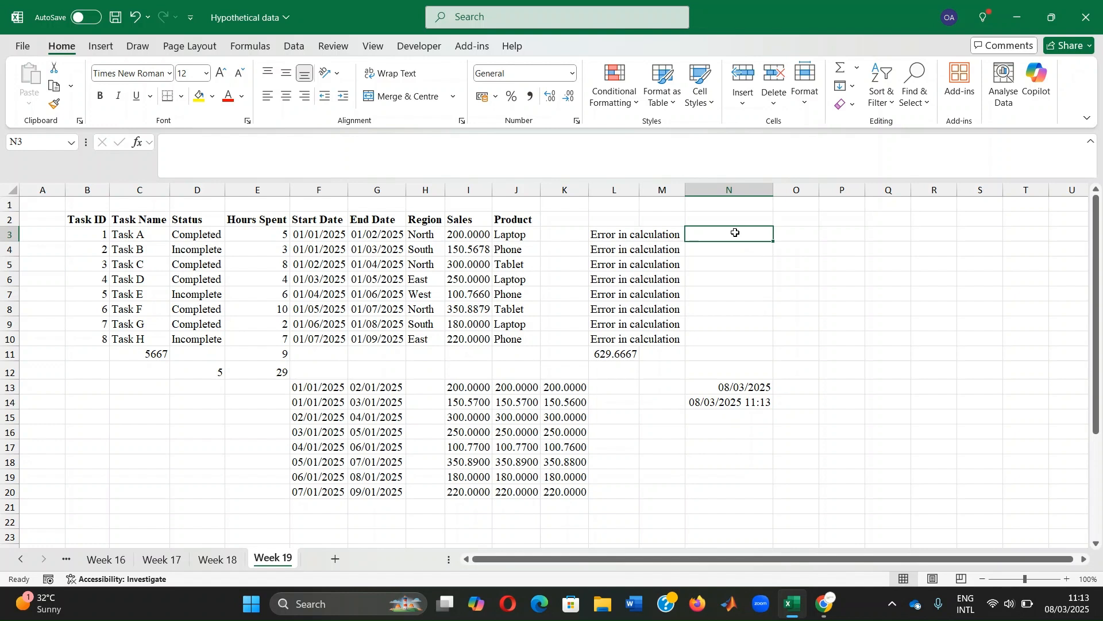
pyautogui.write('=len(')
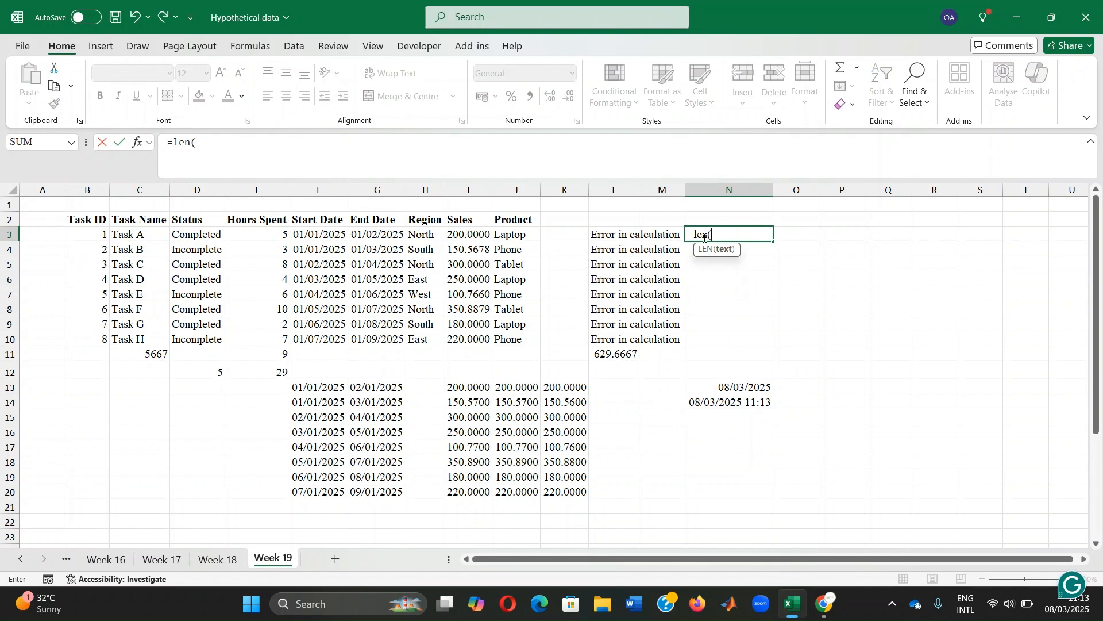
pyautogui.click(189, 240)
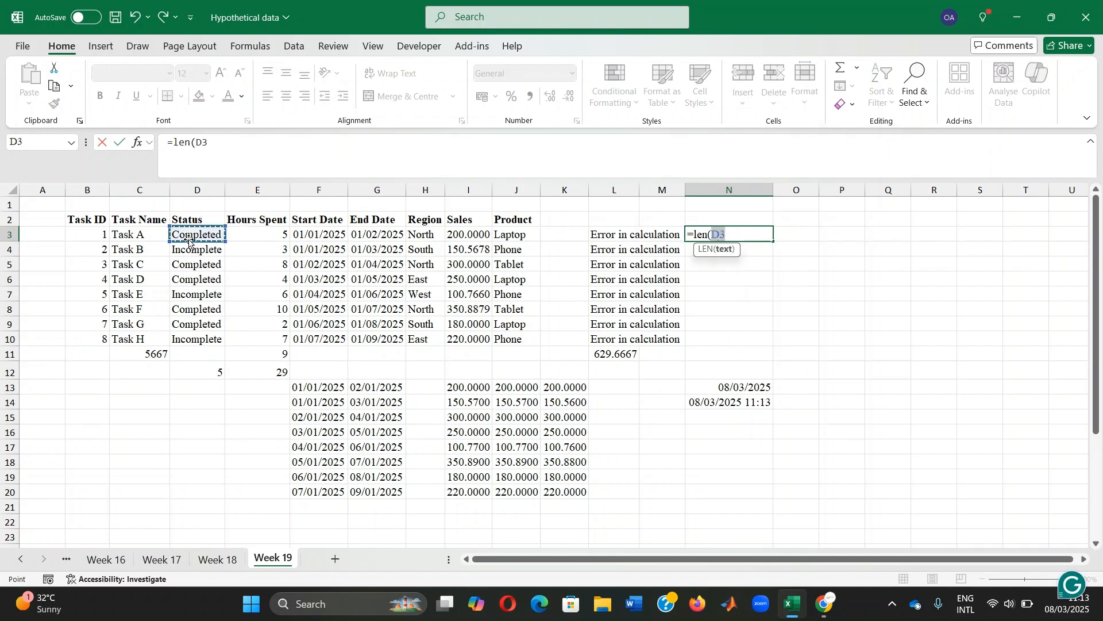
pyautogui.write(')')
pyautogui.press('Return')
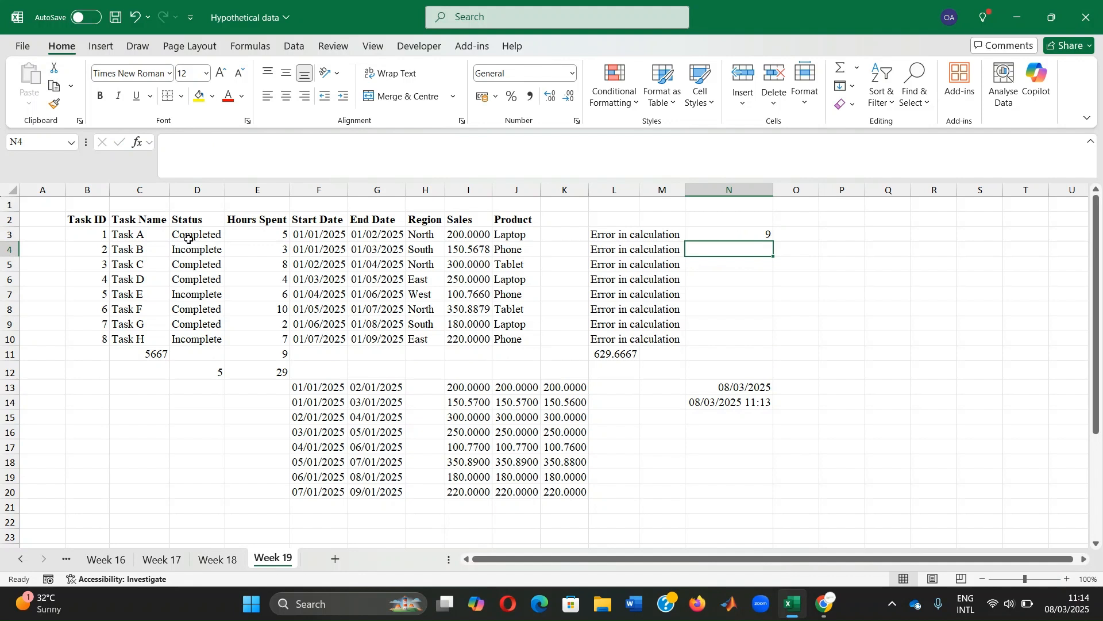
# Enter =LEFT(D4) in N4 to extract the first character of Task B's status
pyautogui.write('=')
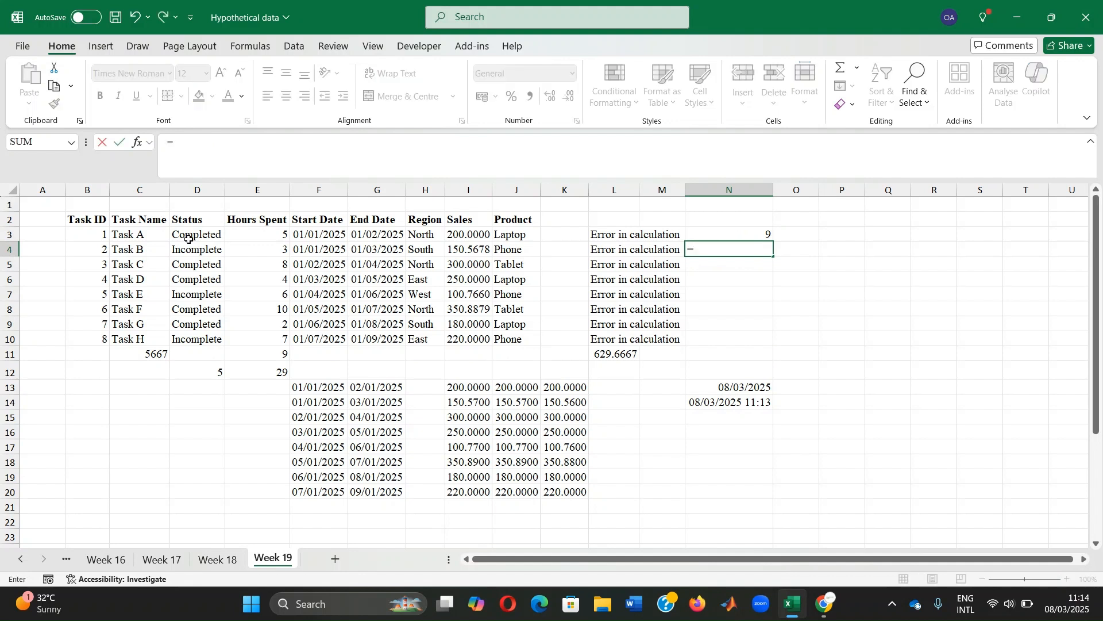
pyautogui.write('left')
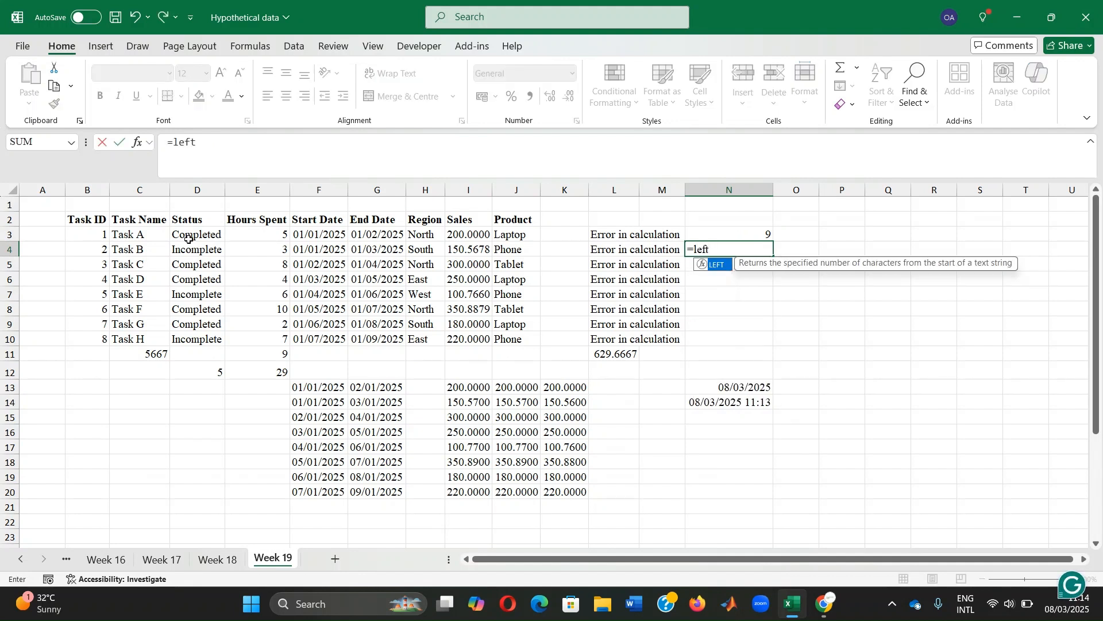
pyautogui.write('(')
pyautogui.click(201, 250)
pyautogui.write(')')
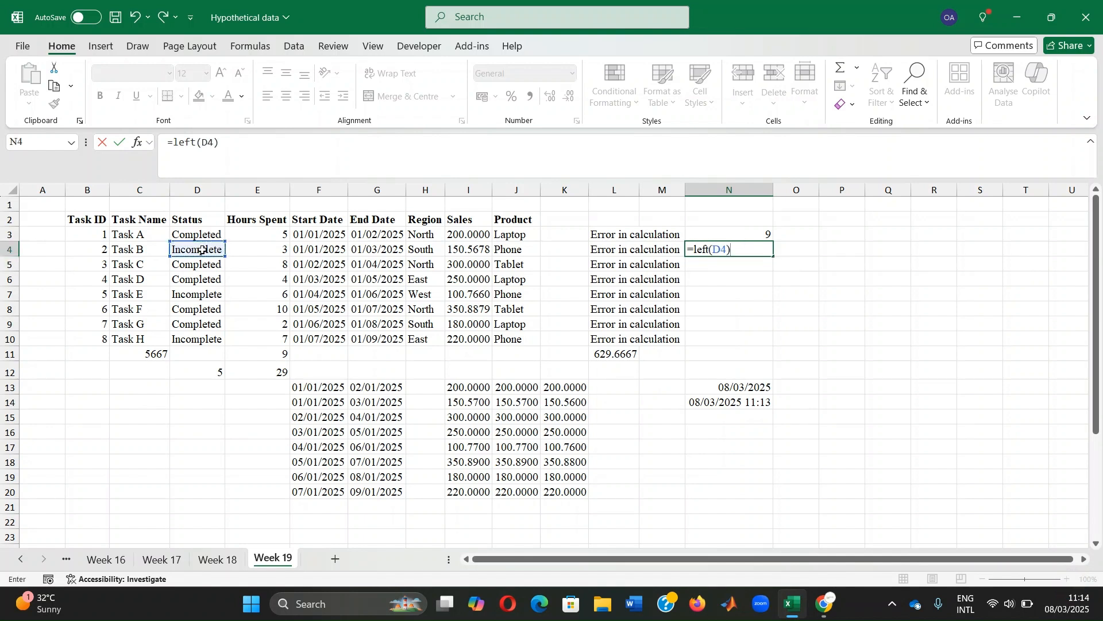
pyautogui.press('Return')
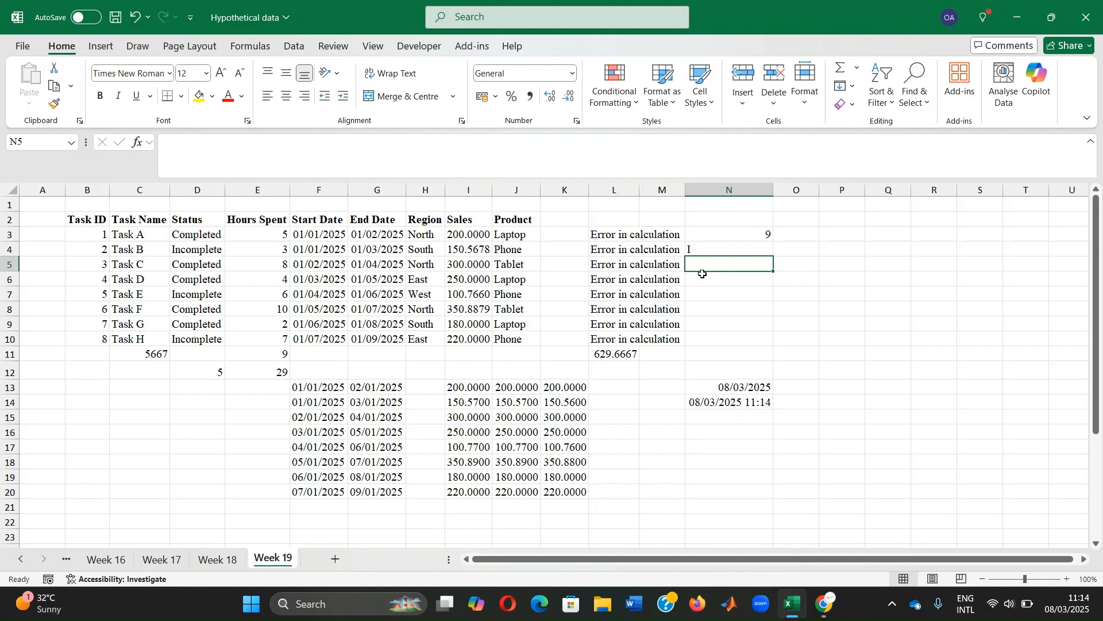
# Change the formula in N4 to =LEFT(D4, 3) to extract the first three characters
pyautogui.click(720, 247)
pyautogui.doubleClick(722, 249)
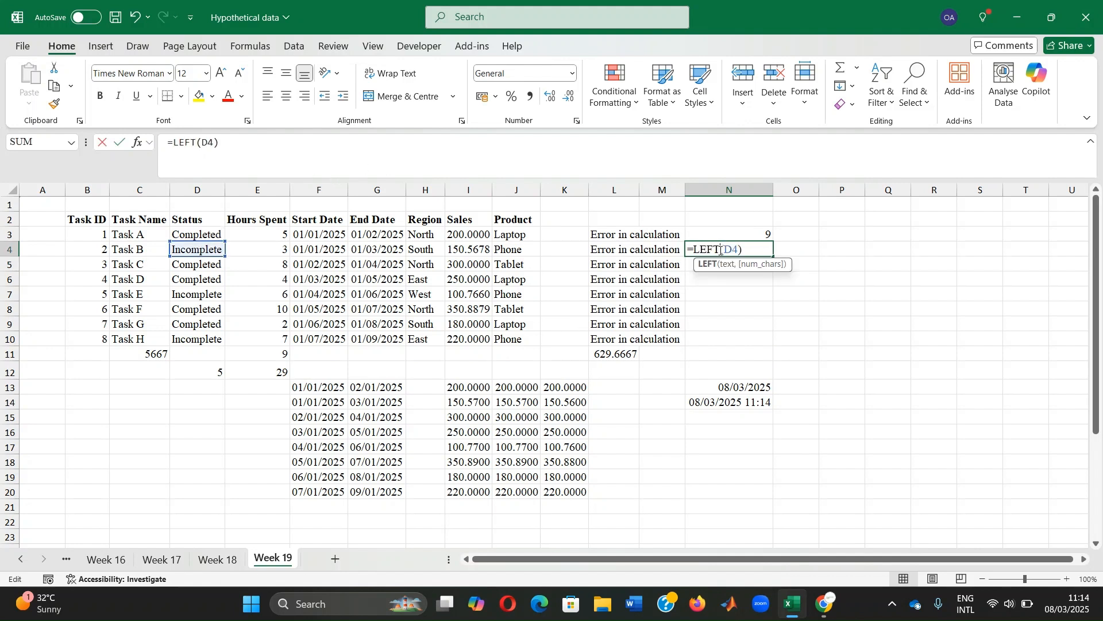
pyautogui.click(740, 249)
pyautogui.write(', 3')
pyautogui.press('Return')
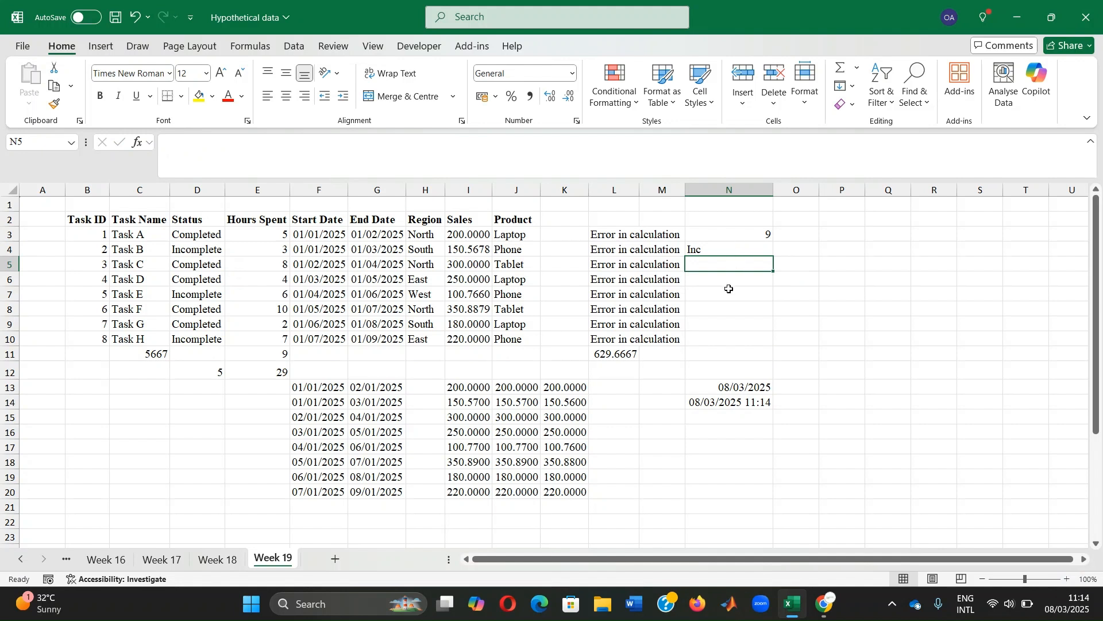
# Enter =RIGHT(D5) in N5 to extract the last character of Task C's status
pyautogui.write('=right')
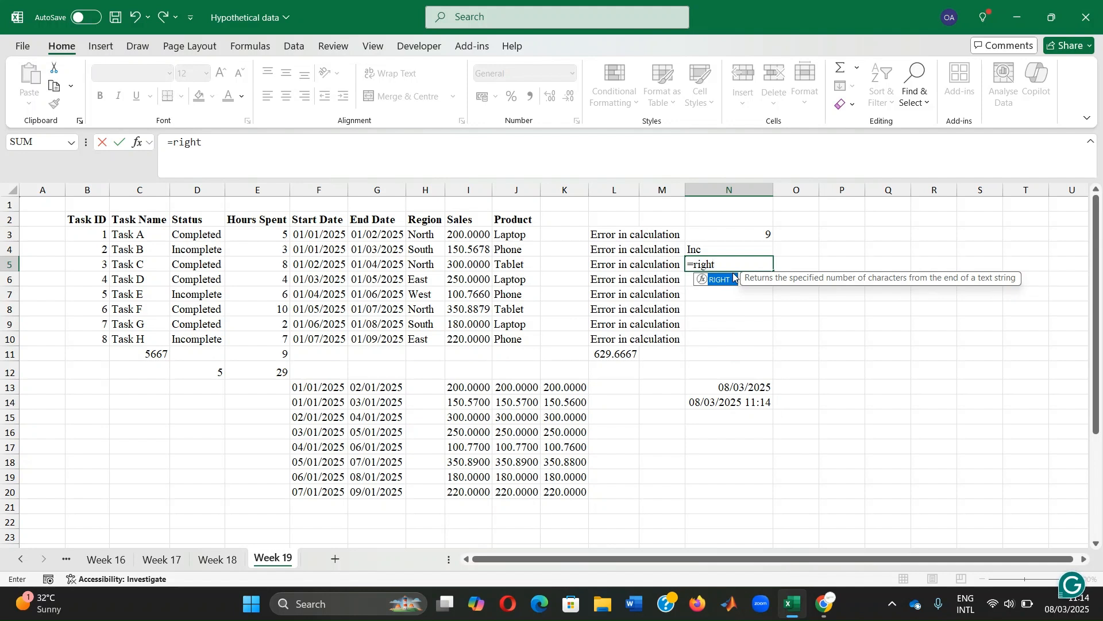
pyautogui.write('(')
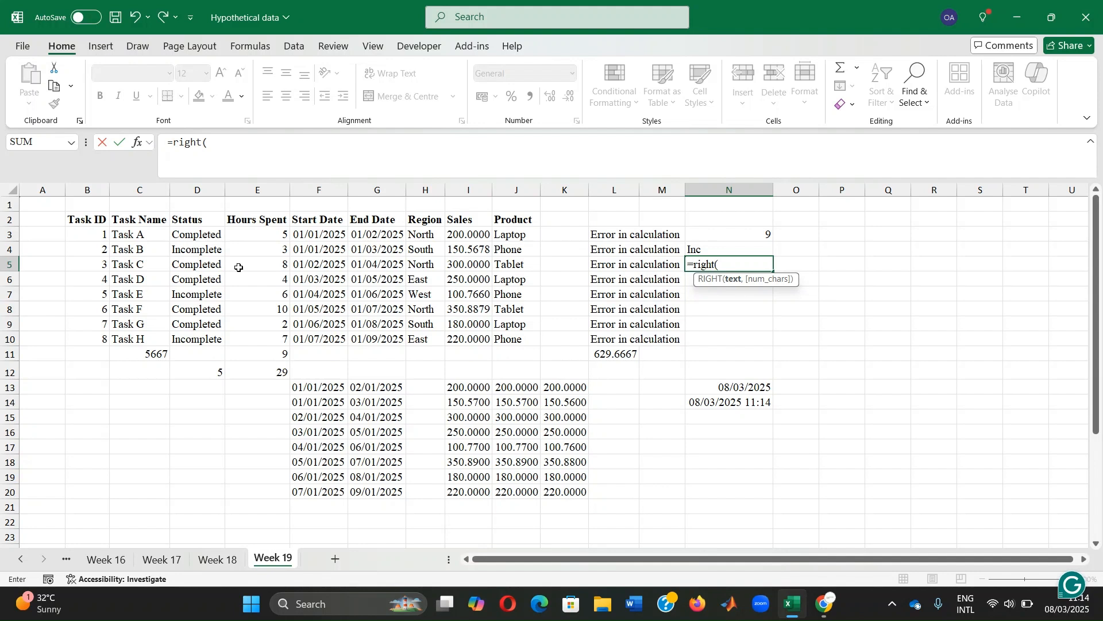
pyautogui.click(201, 265)
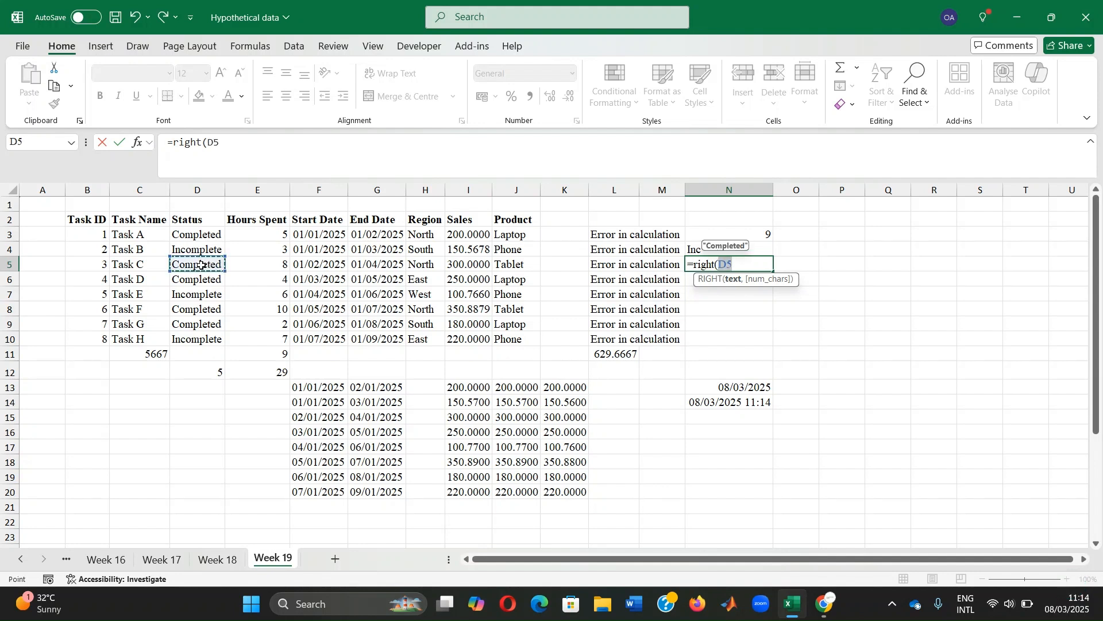
pyautogui.write(')')
pyautogui.press('Return')
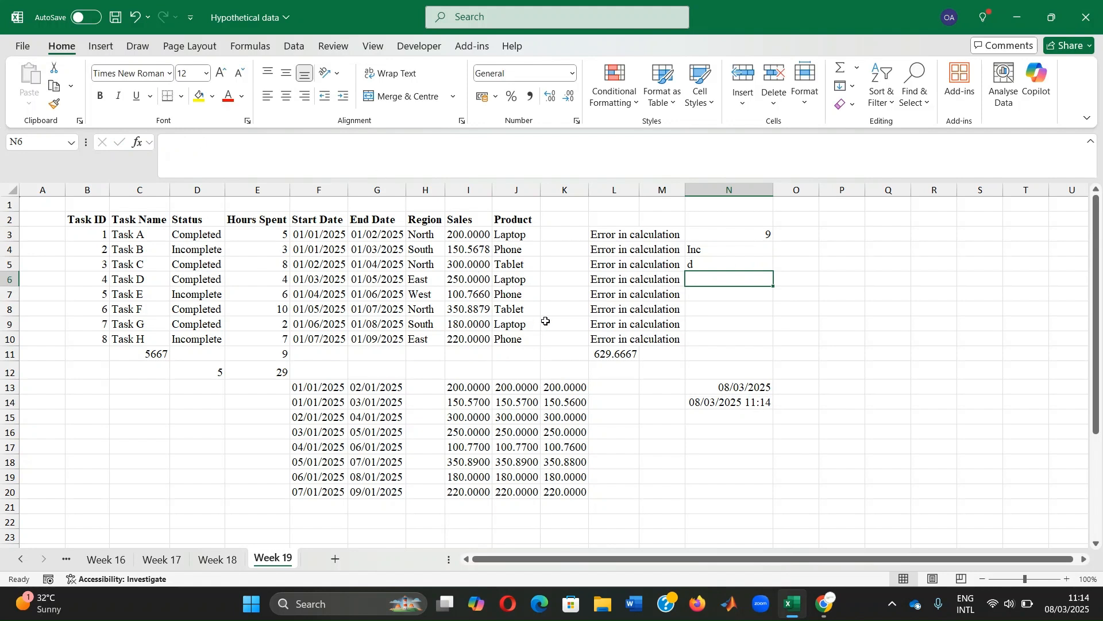
# Change the formula in N5 to =RIGHT(D5, 5) to extract the last five characters
pyautogui.doubleClick(748, 263)
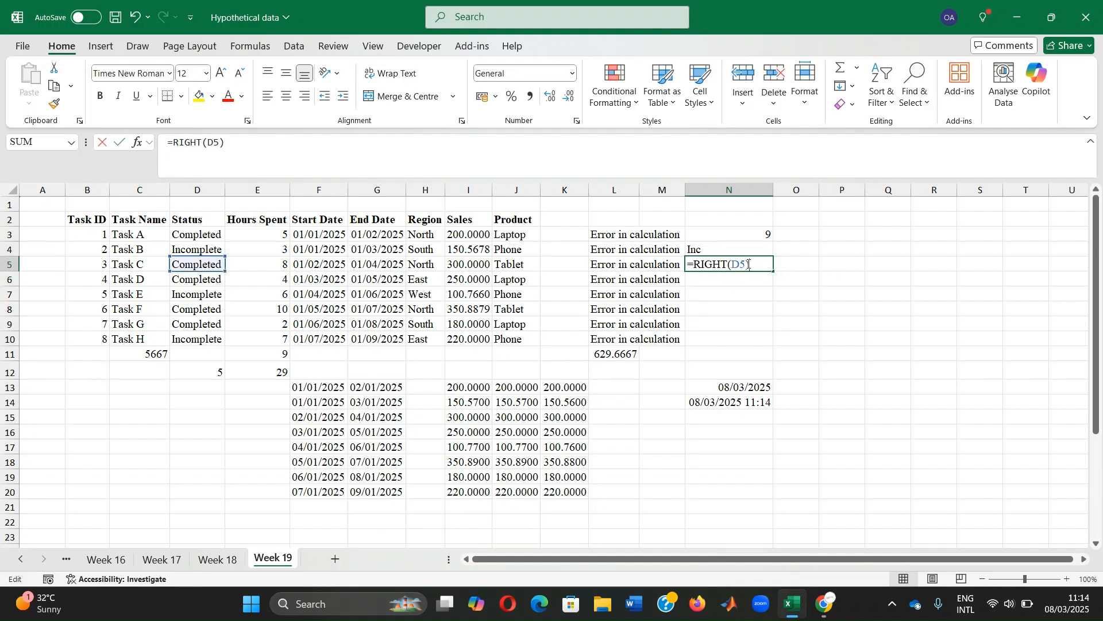
pyautogui.write(', 5')
pyautogui.press('Return')
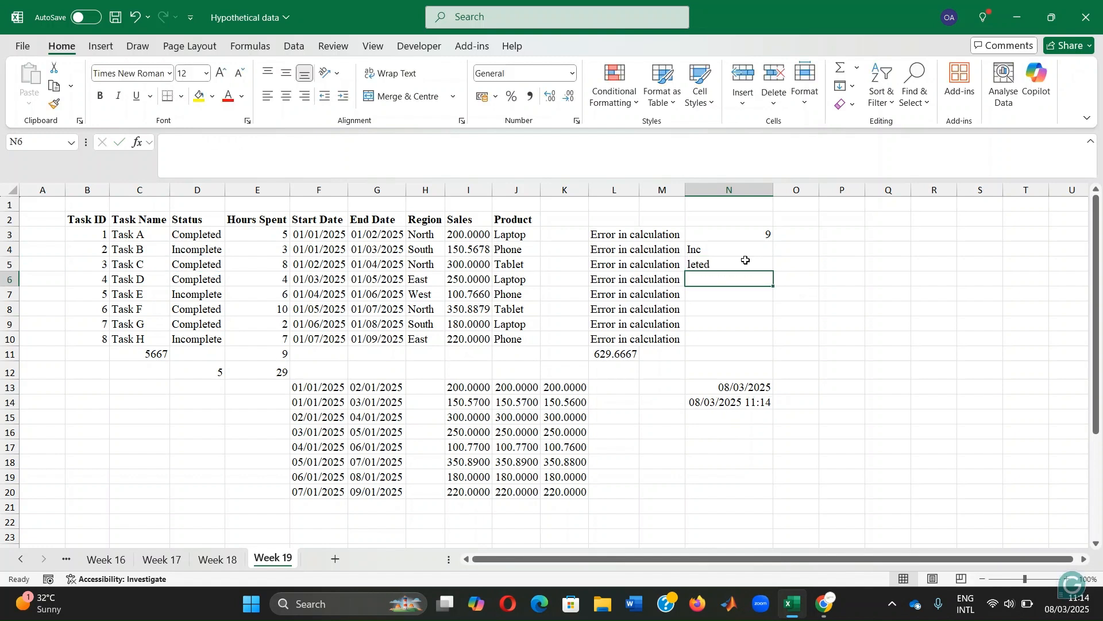